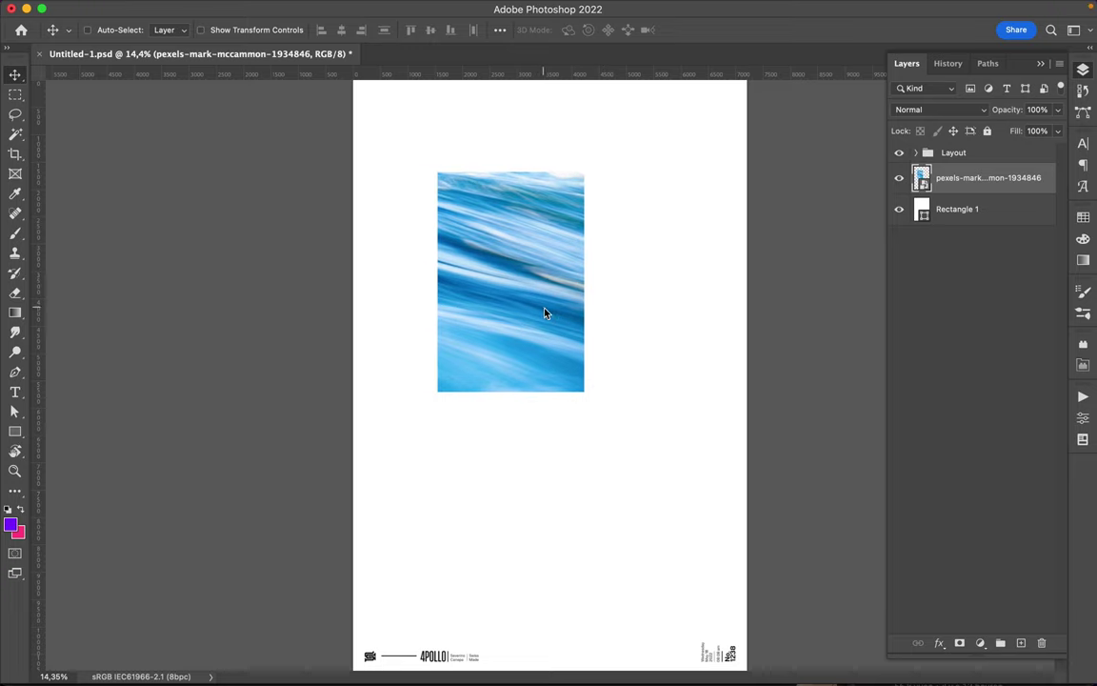
# Step: Sample a dark blue from the water photo as the painting colour
pyautogui.press('i')
pyautogui.click(489, 244)
pyautogui.click(497, 190)
pyautogui.moveTo(523, 337); pyautogui.dragTo(472, 360)
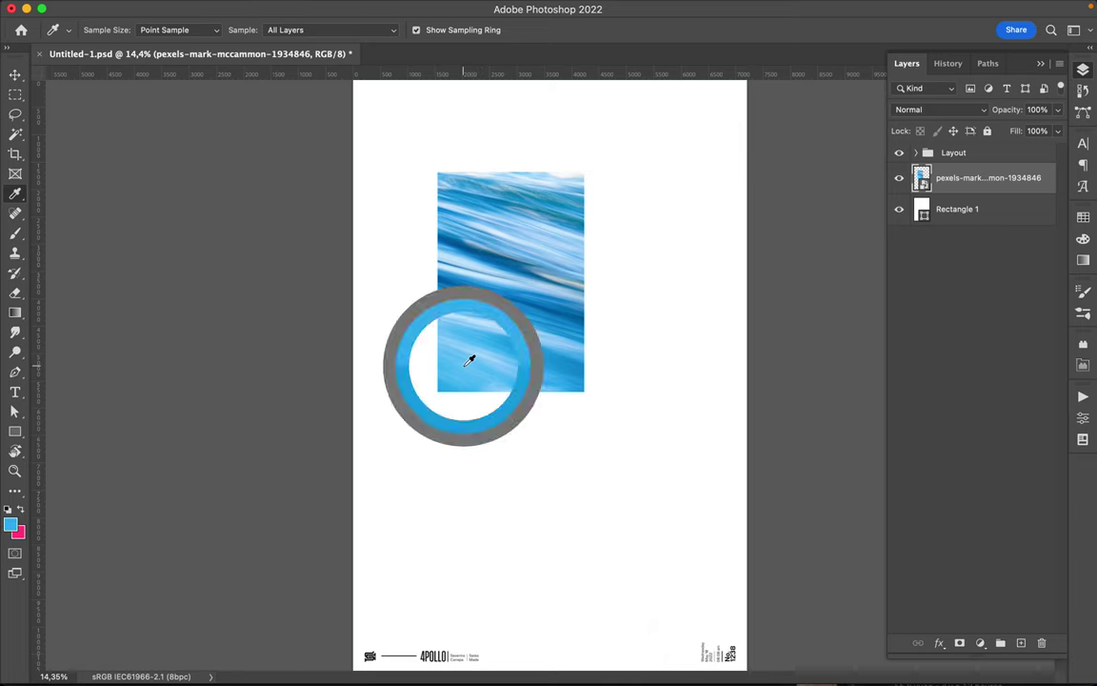
pyautogui.click(1083, 238)
pyautogui.click(1083, 238)
# Step: Switch to the Brush and add an empty Layer 1 above the photo
pyautogui.press('b')
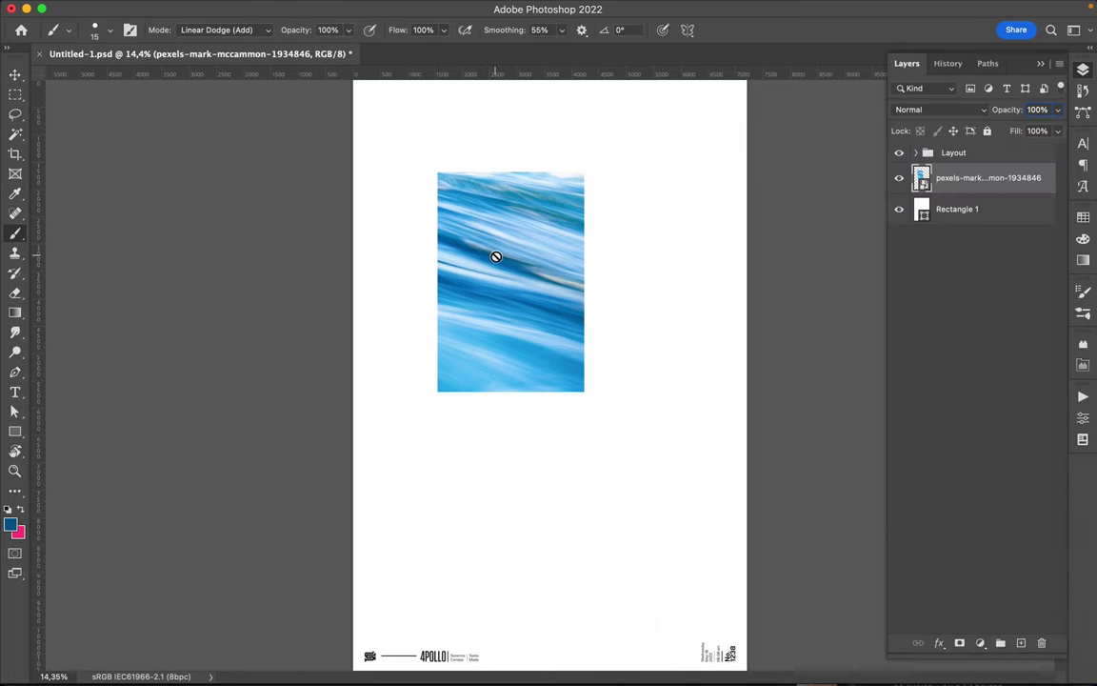
pyautogui.click(1022, 643)
pyautogui.rightClick(511, 225)
pyautogui.press('Escape')
# Step: Sketch dark-blue outlines around the photo, hatches at its top corners, and wavy lines below
pyautogui.moveTo(438, 173)
pyautogui.mouseDown()
pyautogui.moveTo(586, 231)
pyautogui.moveTo(585, 172)
pyautogui.moveTo(587, 387)
pyautogui.moveTo(437, 399)
pyautogui.moveTo(602, 392)
pyautogui.moveTo(441, 379)
pyautogui.mouseUp()
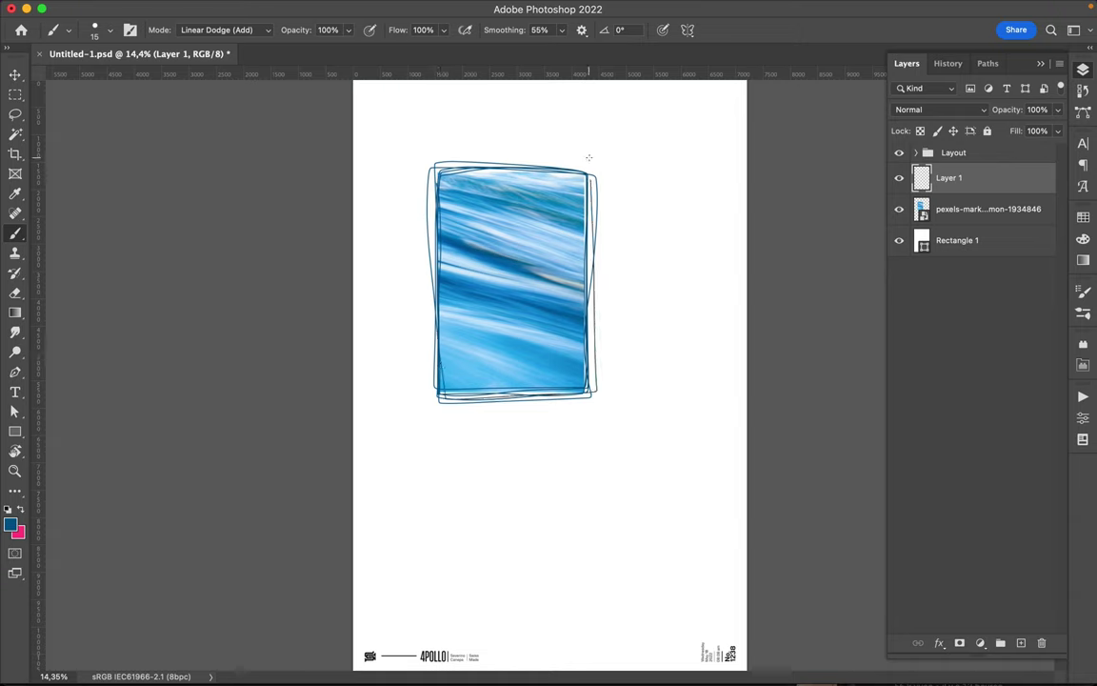
pyautogui.moveTo(415, 184); pyautogui.dragTo(462, 189)
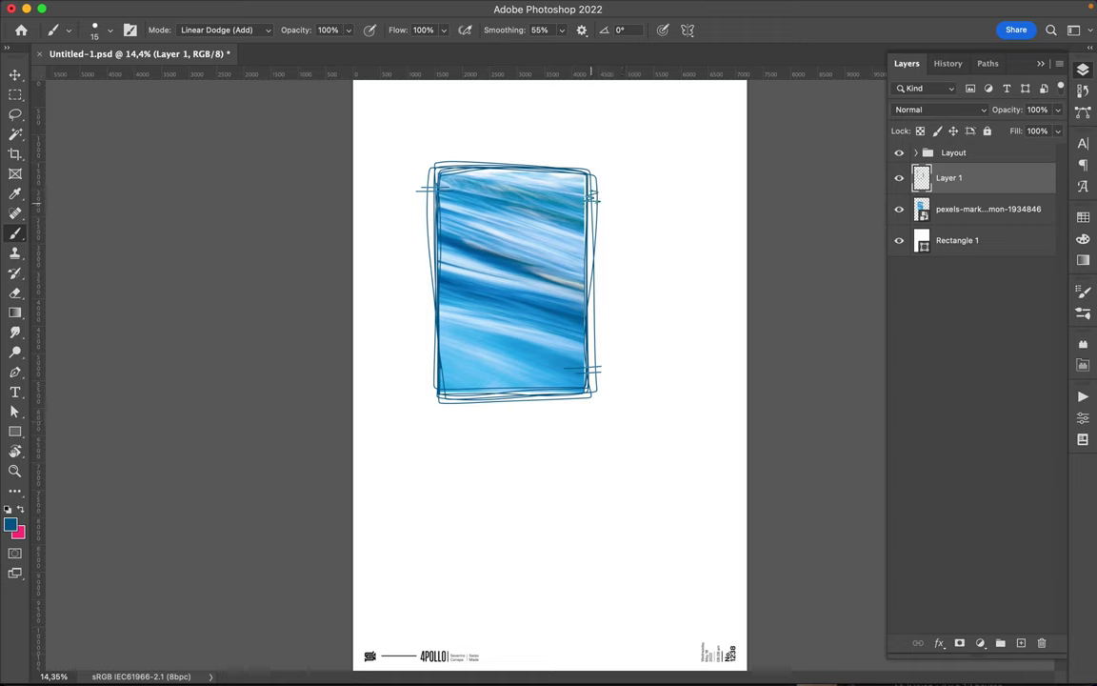
pyautogui.moveTo(583, 211)
pyautogui.mouseDown()
pyautogui.moveTo(599, 213)
pyautogui.moveTo(602, 252)
pyautogui.mouseUp()
pyautogui.moveTo(549, 372); pyautogui.dragTo(646, 437)
pyautogui.moveTo(358, 544)
pyautogui.mouseDown()
pyautogui.moveTo(488, 486)
pyautogui.moveTo(702, 495)
pyautogui.mouseUp()
# Step: Shrink the brush to a thin 3 px size
pyautogui.click(1083, 143)
pyautogui.rightClick(640, 309)
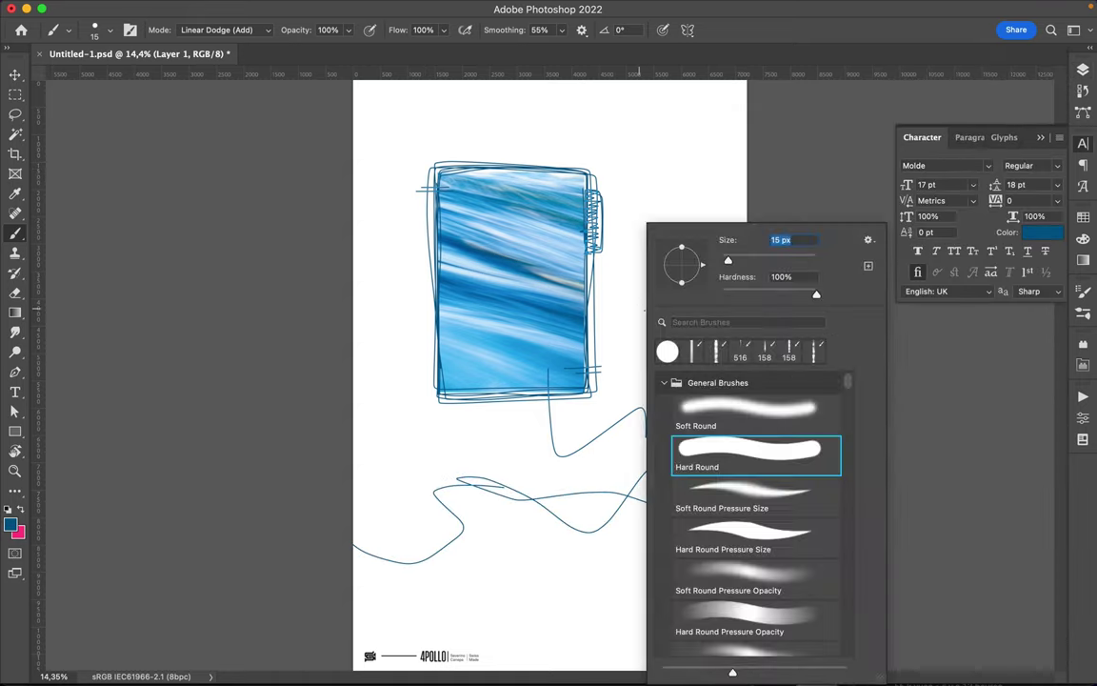
pyautogui.moveTo(728, 261); pyautogui.dragTo(722, 263)
pyautogui.press('Return')
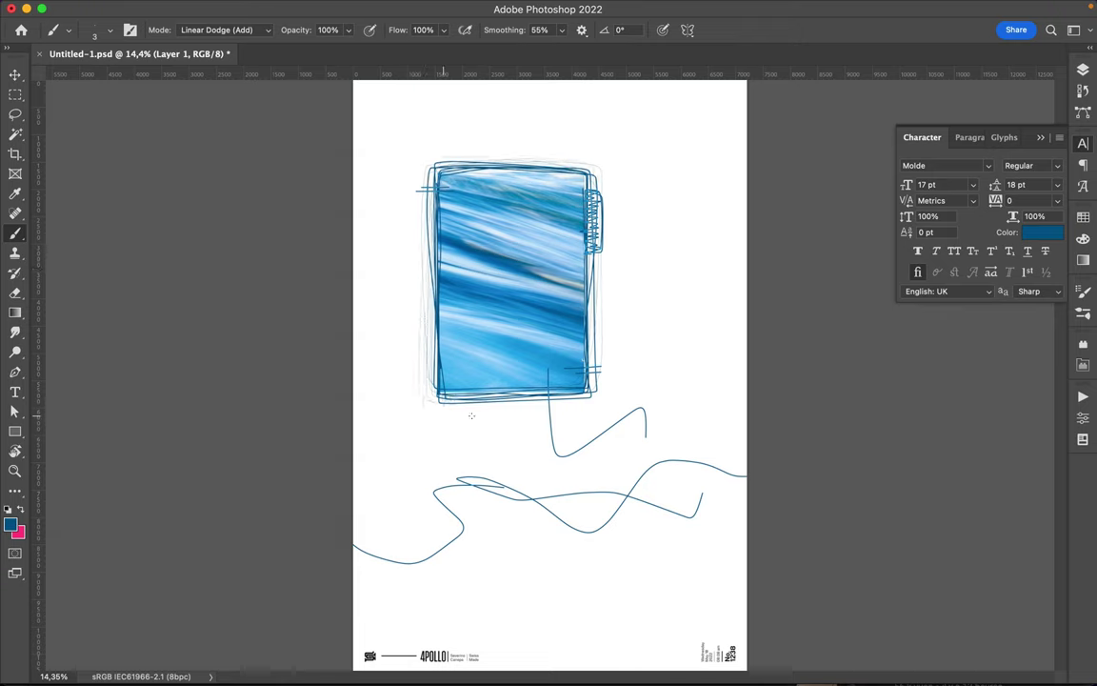
# Step: Paint faint grey lines diagonally across the page and along the photo's top
pyautogui.moveTo(740, 374); pyautogui.dragTo(437, 505)
pyautogui.scroll(-2, 422, 168)
pyautogui.moveTo(427, 174); pyautogui.dragTo(563, 187)
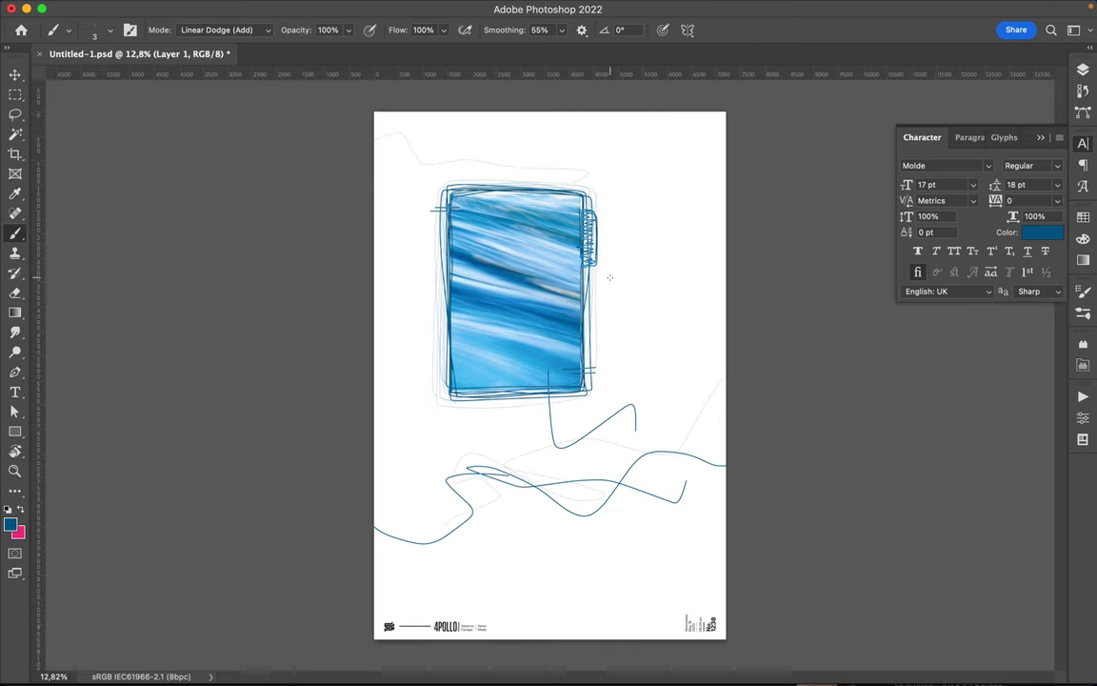
pyautogui.scroll(3, 610, 277)
# Step: Choose the Marky Mark brush, add a layer beneath the photo, and pick light blue
pyautogui.rightClick(553, 229)
pyautogui.scroll(-10, 658, 477)
pyautogui.click(658, 473)
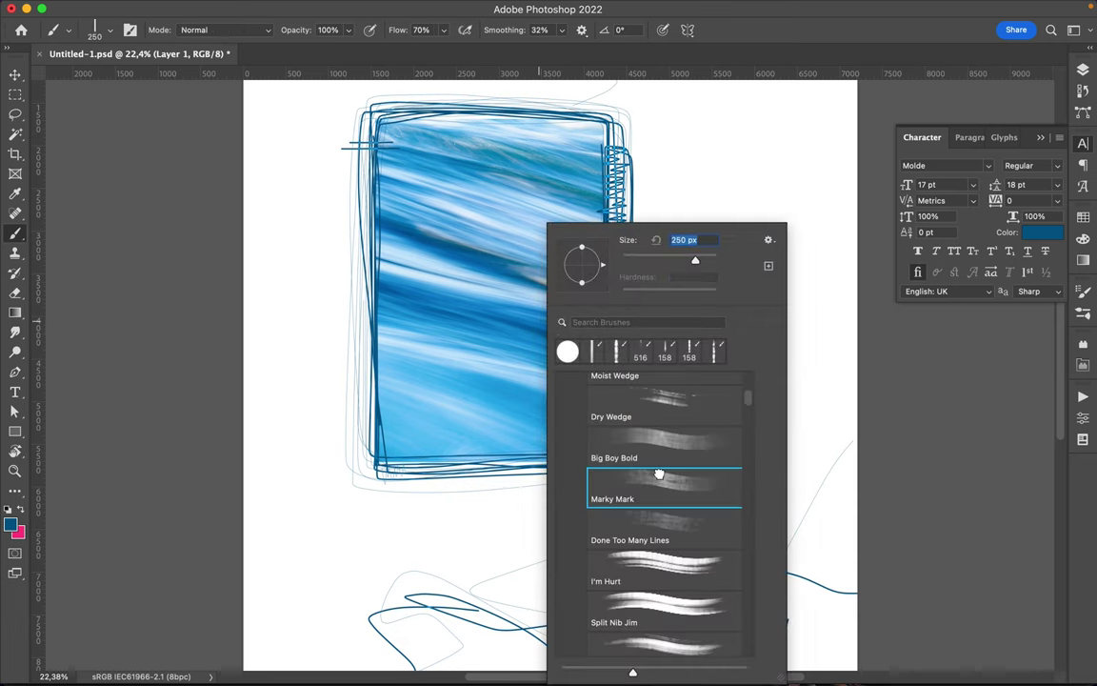
pyautogui.click(1083, 69)
pyautogui.click(933, 245)
pyautogui.click(1083, 217)
pyautogui.click(917, 256)
# Step: Paint light-blue bars left of the photo's bottom and a curved stroke below it
pyautogui.moveTo(344, 471); pyautogui.dragTo(383, 497)
pyautogui.moveTo(345, 426); pyautogui.dragTo(374, 426)
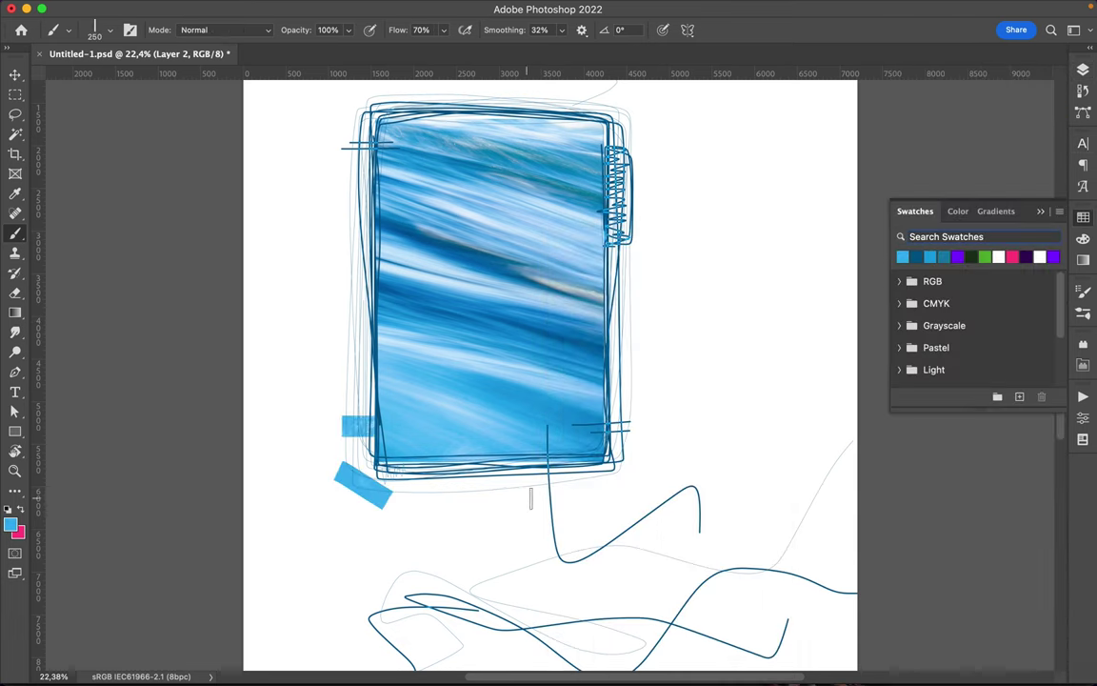
pyautogui.scroll(-2, 526, 497)
pyautogui.moveTo(529, 480); pyautogui.dragTo(656, 457)
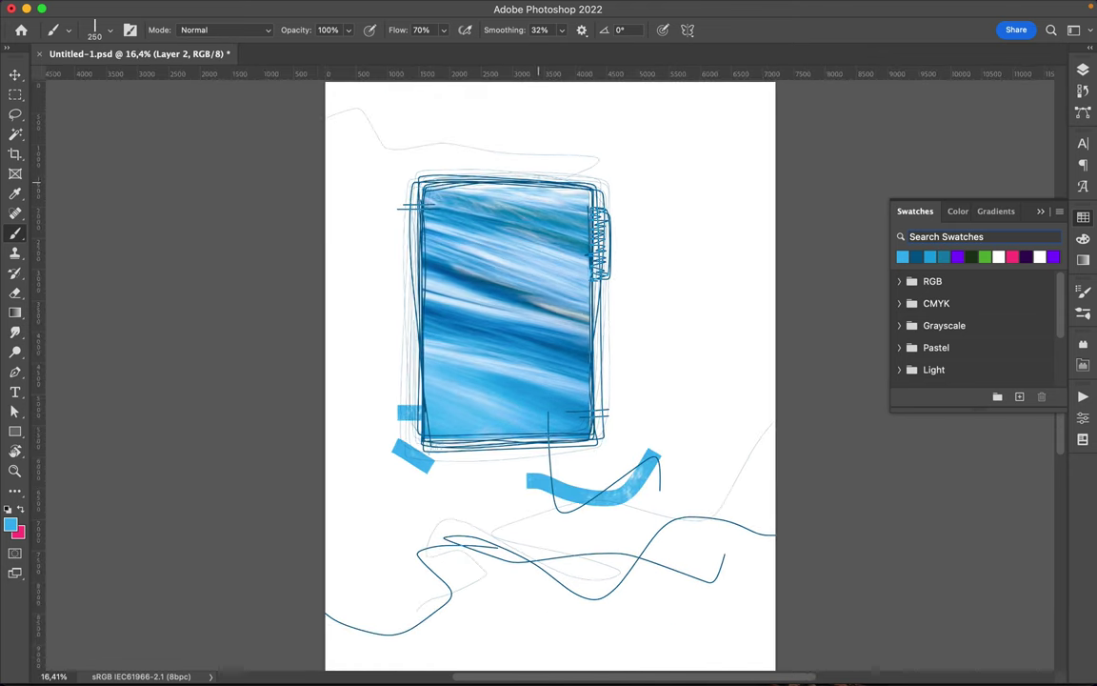
# Step: On a new layer above the sketch lines, paint a light-blue loop at lower right plus top dashes
pyautogui.click(1083, 70)
pyautogui.click(1021, 643)
pyautogui.moveTo(552, 387)
pyautogui.mouseDown()
pyautogui.moveTo(621, 384)
pyautogui.moveTo(553, 462)
pyautogui.moveTo(571, 390)
pyautogui.mouseUp()
pyautogui.moveTo(650, 366); pyautogui.dragTo(684, 335)
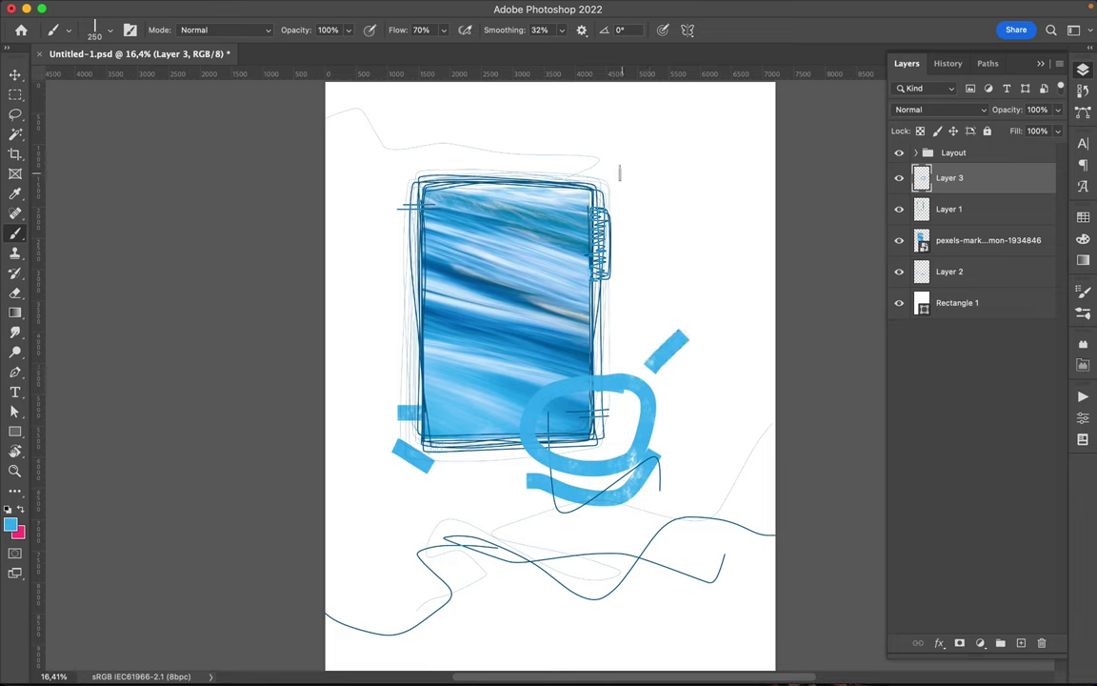
pyautogui.moveTo(612, 178); pyautogui.dragTo(646, 139)
pyautogui.moveTo(409, 119); pyautogui.dragTo(433, 164)
pyautogui.click(398, 165)
# Step: Add light-blue dashes below the photo, a long lower bar, and a vertical bar at left
pyautogui.click(478, 474)
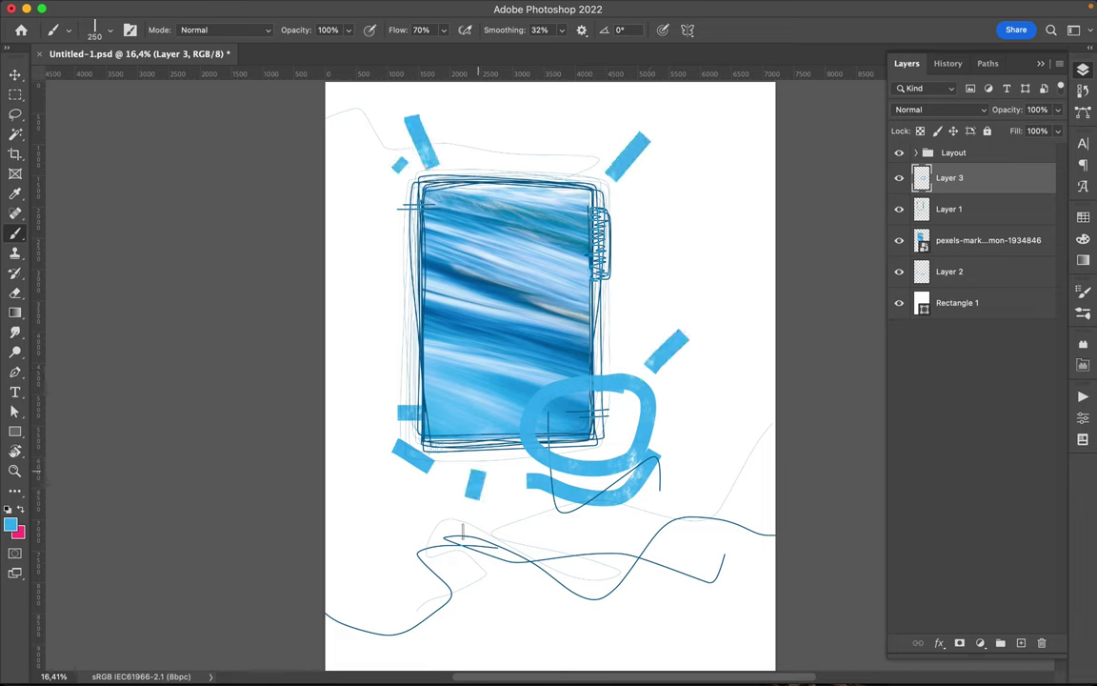
pyautogui.moveTo(670, 444); pyautogui.dragTo(687, 433)
pyautogui.moveTo(481, 476); pyautogui.dragTo(467, 514)
pyautogui.moveTo(548, 527); pyautogui.dragTo(528, 625)
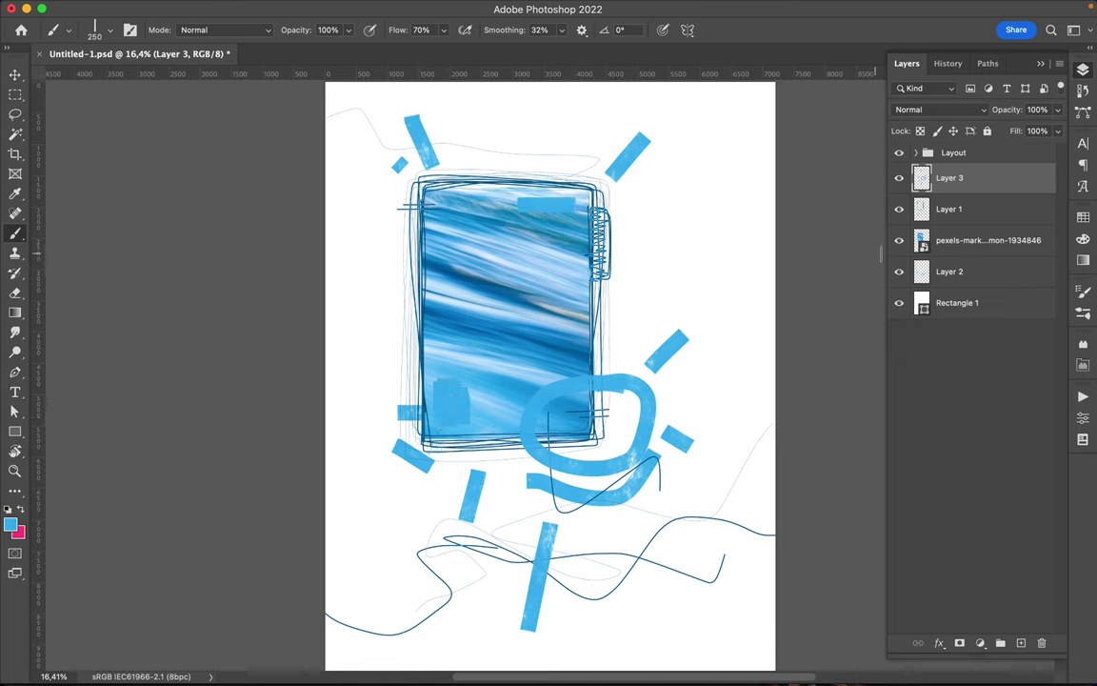
pyautogui.click(1083, 217)
pyautogui.moveTo(392, 251); pyautogui.dragTo(393, 350)
# Step: With The Bigger They Are brush, paint light-blue bars above and right of the photo
pyautogui.rightClick(424, 343)
pyautogui.scroll(-3, 557, 446)
pyautogui.scroll(-3, 557, 446)
pyautogui.scroll(-3, 558, 446)
pyautogui.click(543, 486)
pyautogui.click(515, 170)
pyautogui.moveTo(514, 168); pyautogui.dragTo(584, 167)
pyautogui.moveTo(608, 315)
pyautogui.mouseDown()
pyautogui.moveTo(624, 355)
pyautogui.moveTo(615, 286)
pyautogui.mouseUp()
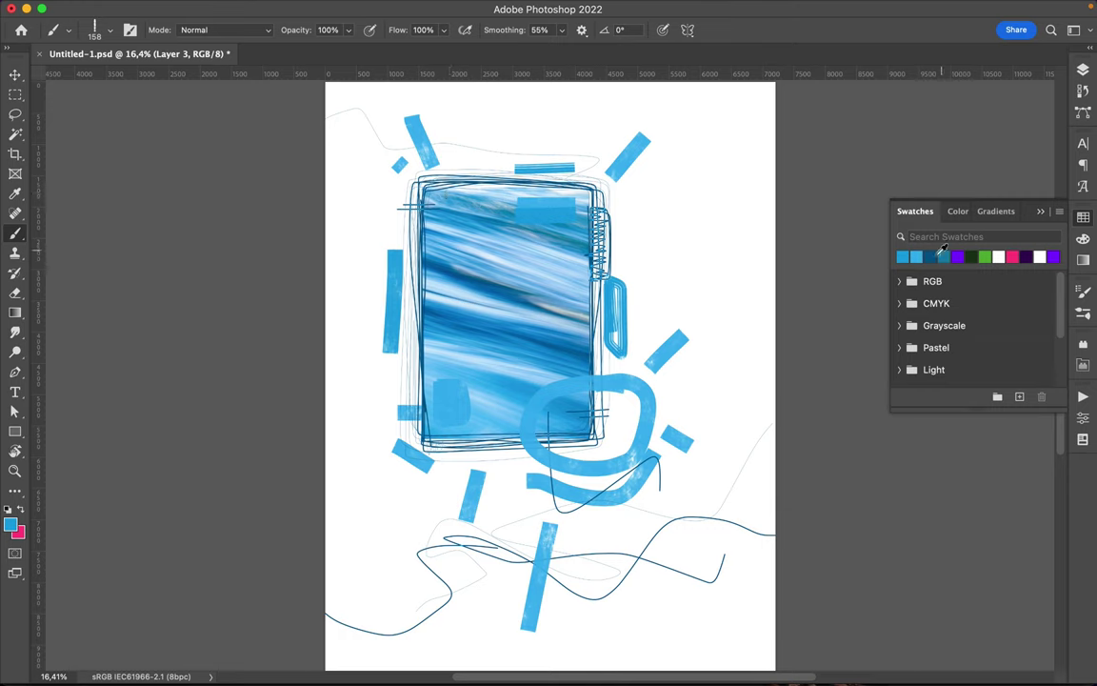
# Step: Switch to dark blue and paint hatches along the photo's left, right and lower edges
pyautogui.click(942, 255)
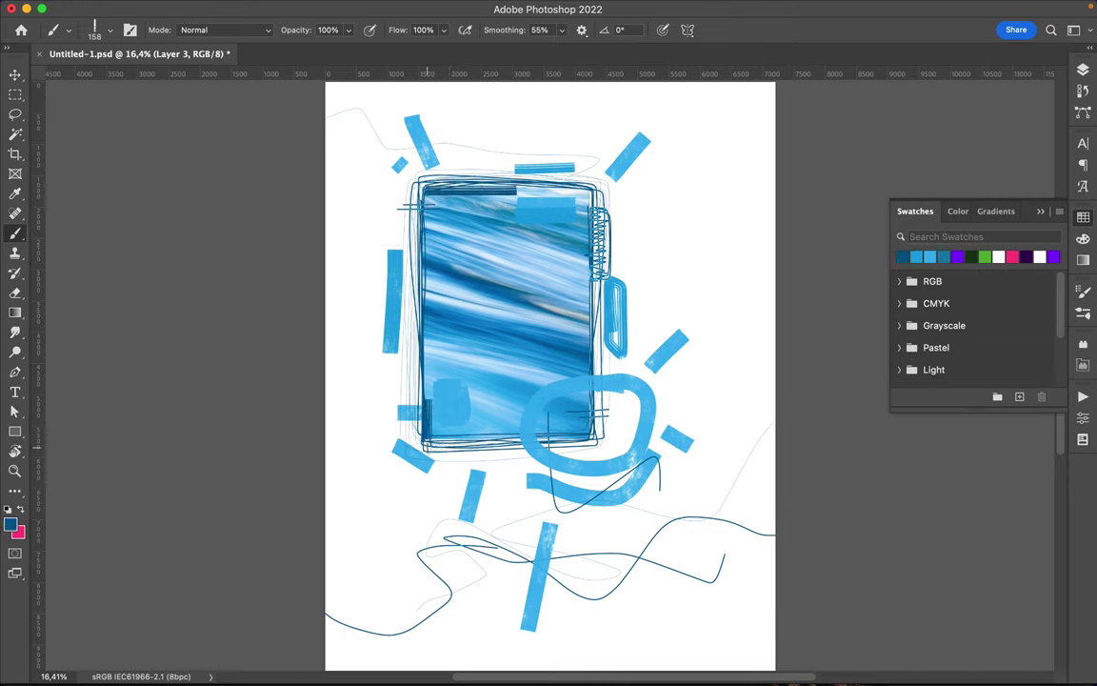
pyautogui.moveTo(425, 389); pyautogui.dragTo(495, 434)
pyautogui.moveTo(579, 365); pyautogui.dragTo(617, 362)
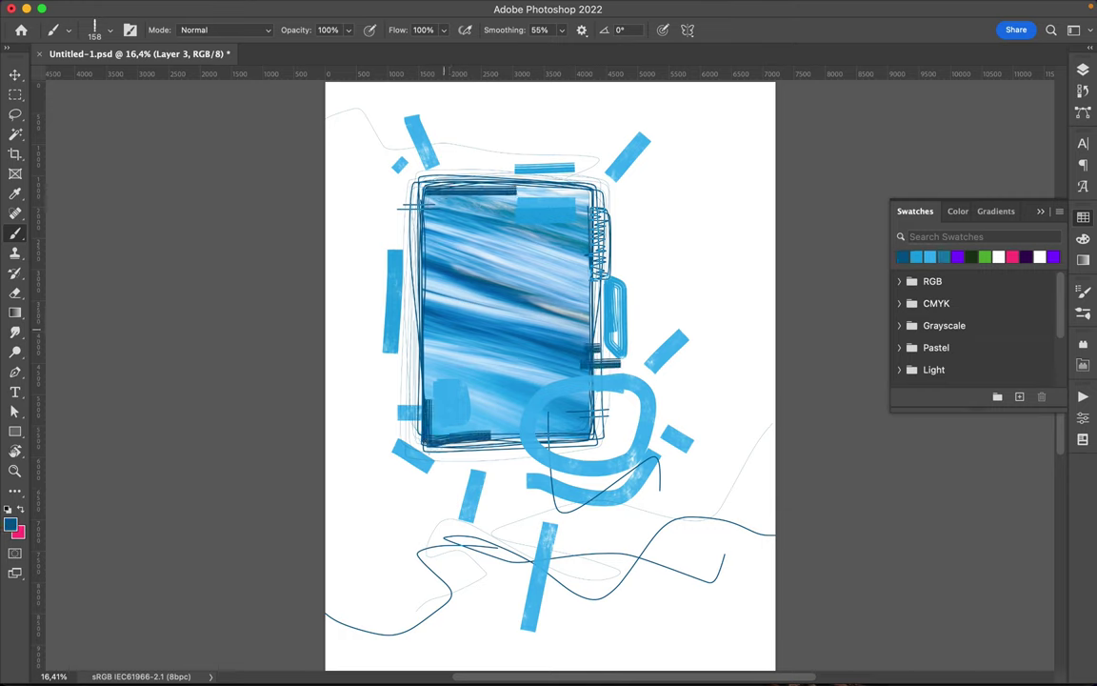
pyautogui.moveTo(386, 226); pyautogui.dragTo(456, 226)
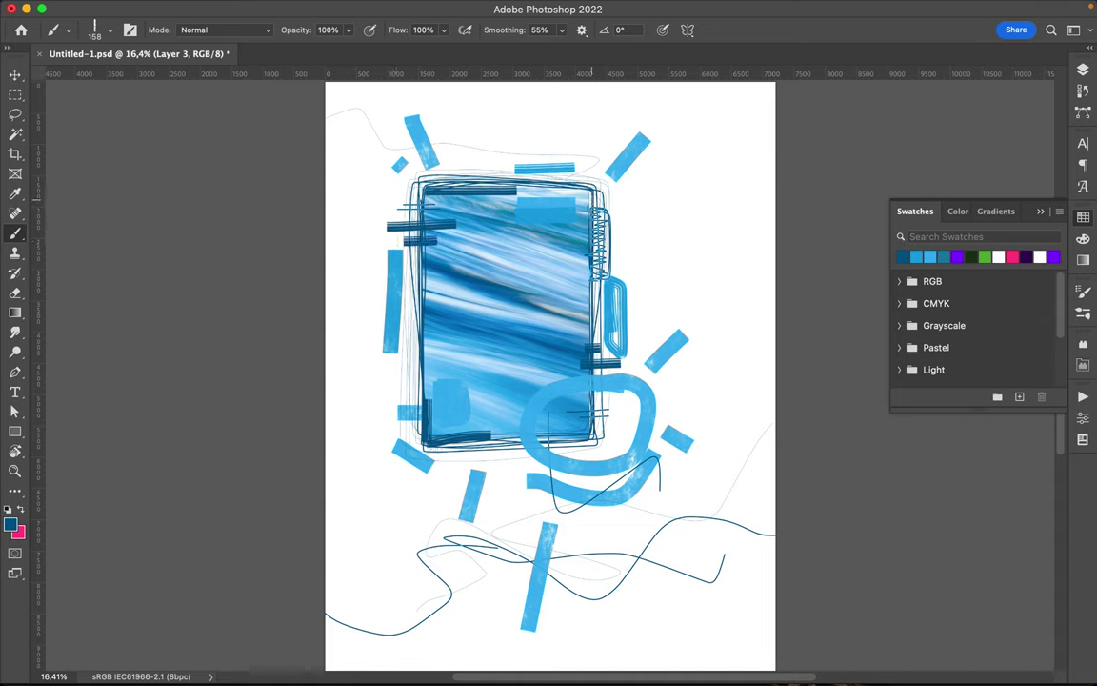
pyautogui.moveTo(436, 363)
pyautogui.mouseDown()
pyautogui.moveTo(489, 362)
pyautogui.moveTo(491, 351)
pyautogui.mouseUp()
# Step: Switch to the Thinning Ink brush and paint a dark-blue bar below the photo plus top marks
pyautogui.rightClick(564, 264)
pyautogui.scroll(-2, 700, 471)
pyautogui.click(673, 560)
pyautogui.press('Return')
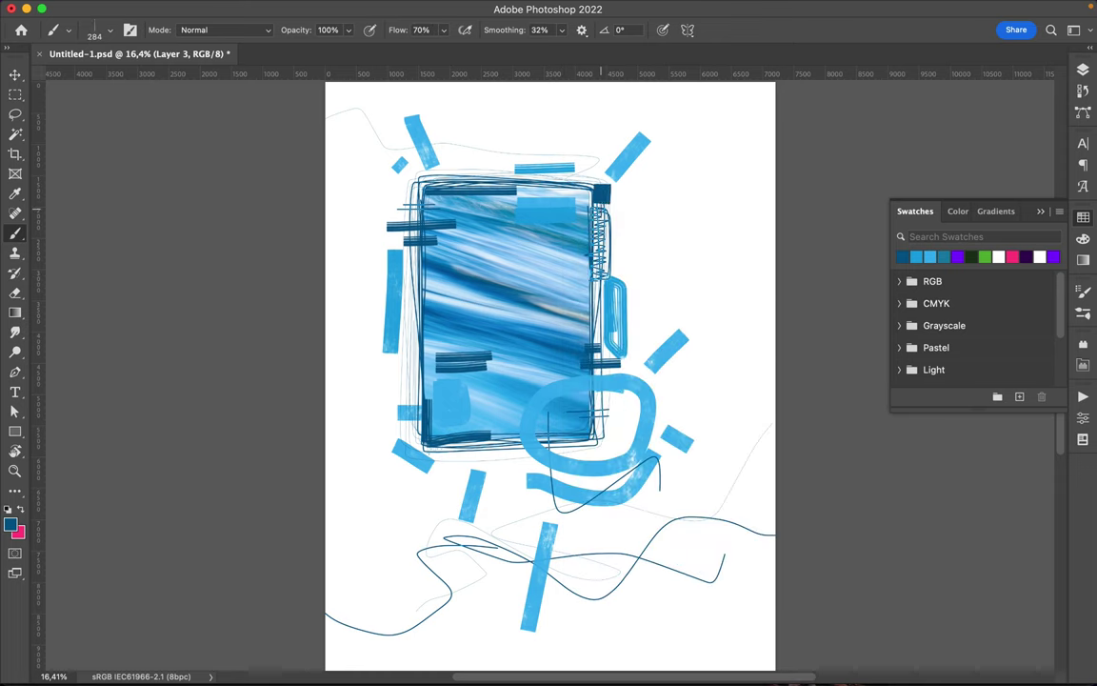
pyautogui.moveTo(450, 459); pyautogui.dragTo(522, 459)
pyautogui.moveTo(568, 244)
pyautogui.mouseDown()
pyautogui.moveTo(566, 279)
pyautogui.moveTo(569, 246)
pyautogui.mouseUp()
pyautogui.moveTo(442, 127); pyautogui.dragTo(448, 162)
# Step: Add dark strokes at the page's right edge and lower left, and marks in and beside the loop
pyautogui.scroll(5, 479, 204)
pyautogui.moveTo(479, 204); pyautogui.dragTo(504, 272)
pyautogui.scroll(-5, 571, 381)
pyautogui.moveTo(712, 481); pyautogui.dragTo(852, 557)
pyautogui.moveTo(736, 503); pyautogui.dragTo(800, 533)
pyautogui.moveTo(393, 531)
pyautogui.mouseDown()
pyautogui.moveTo(447, 491)
pyautogui.moveTo(429, 530)
pyautogui.mouseUp()
pyautogui.scroll(-1, 524, 428)
pyautogui.moveTo(543, 366); pyautogui.dragTo(574, 348)
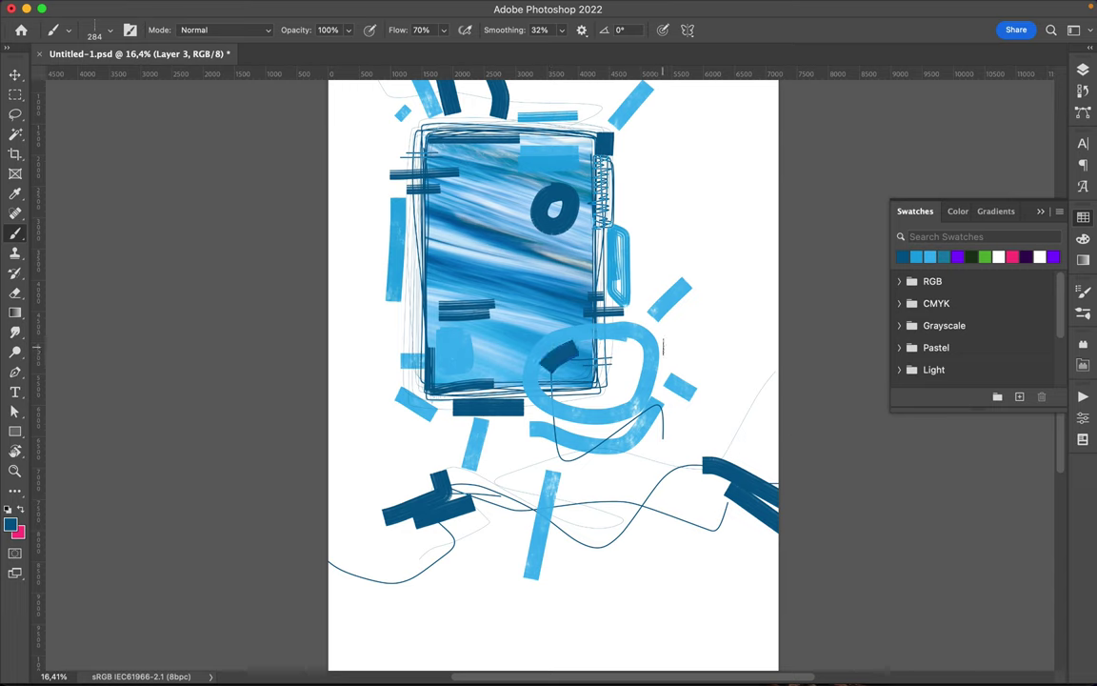
pyautogui.moveTo(664, 348); pyautogui.dragTo(664, 381)
# Step: Draw a white rectangle over the photo's upper left and set its blending to Exclusion
pyautogui.press('u')
pyautogui.click(168, 29)
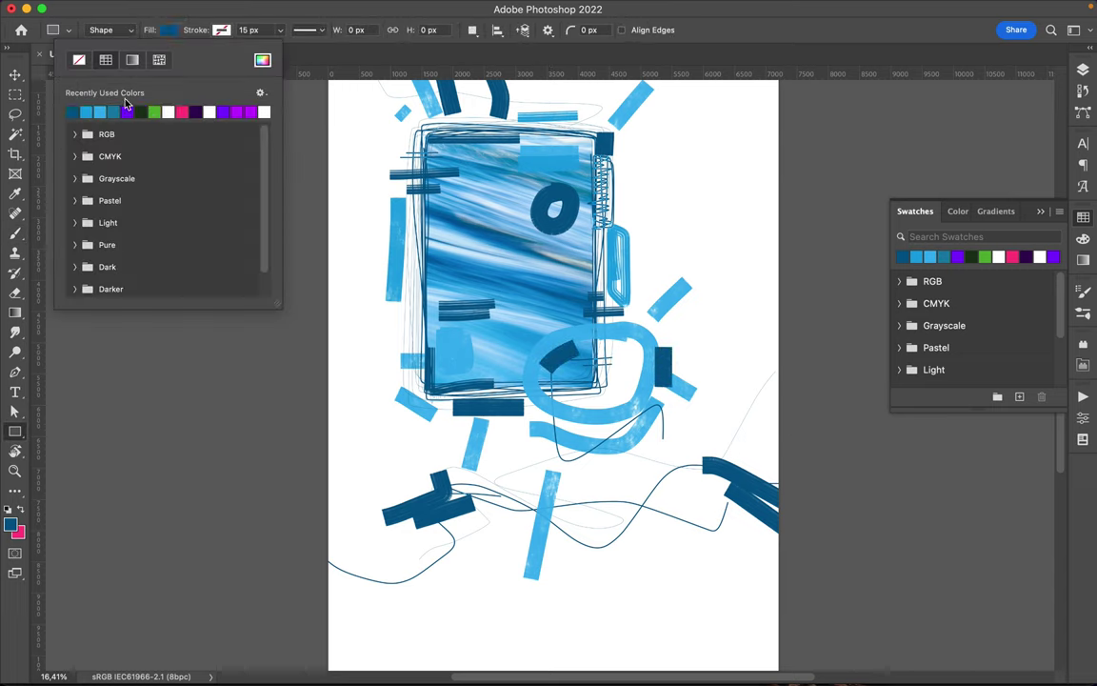
pyautogui.click(168, 111)
pyautogui.rightClick(483, 209)
pyautogui.press('Escape')
pyautogui.moveTo(379, 156); pyautogui.dragTo(507, 267)
pyautogui.press('F7')
pyautogui.click(970, 110)
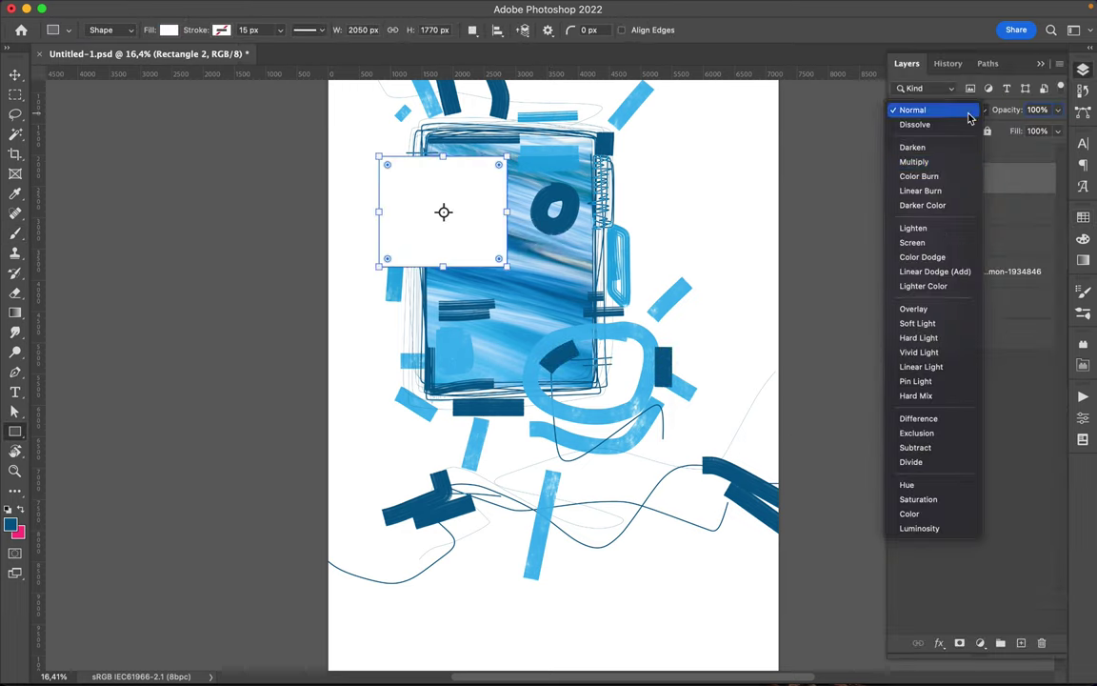
pyautogui.click(916, 433)
# Step: Sample the orange from the inverted area, then delete the temporary rectangle
pyautogui.press('i')
pyautogui.moveTo(495, 237); pyautogui.dragTo(453, 172)
pyautogui.press('v')
pyautogui.press('Delete')
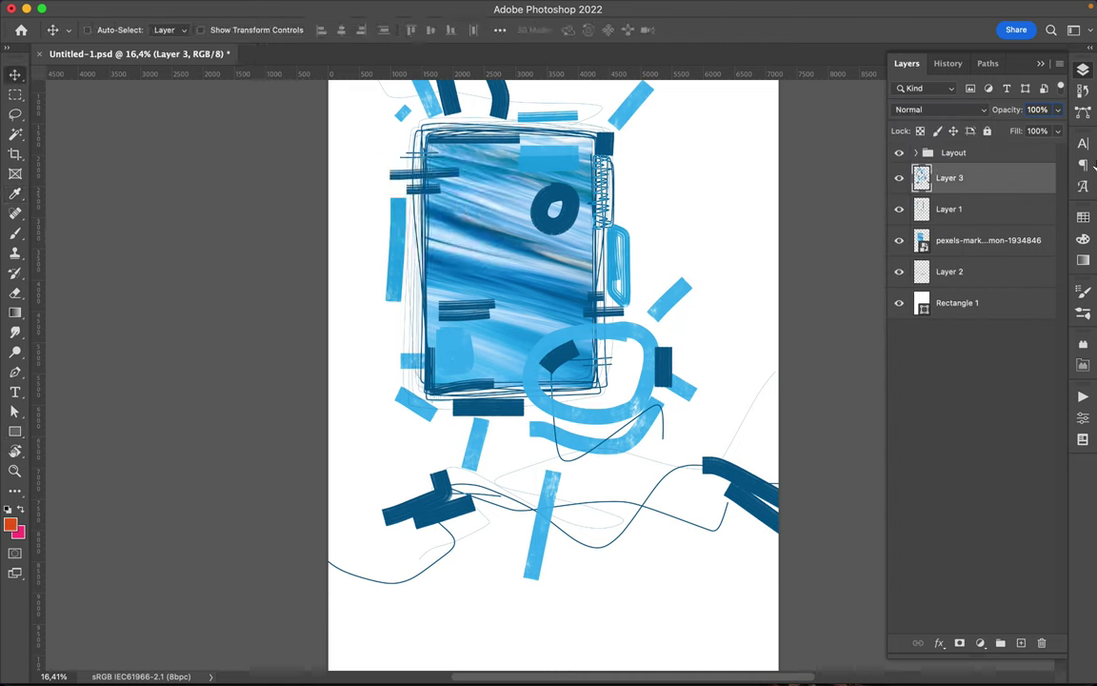
pyautogui.press('F7')
pyautogui.press('b')
# Step: Paint thick orange bars along the water photo's top, right, left and bottom edges
pyautogui.moveTo(586, 251); pyautogui.dragTo(586, 277)
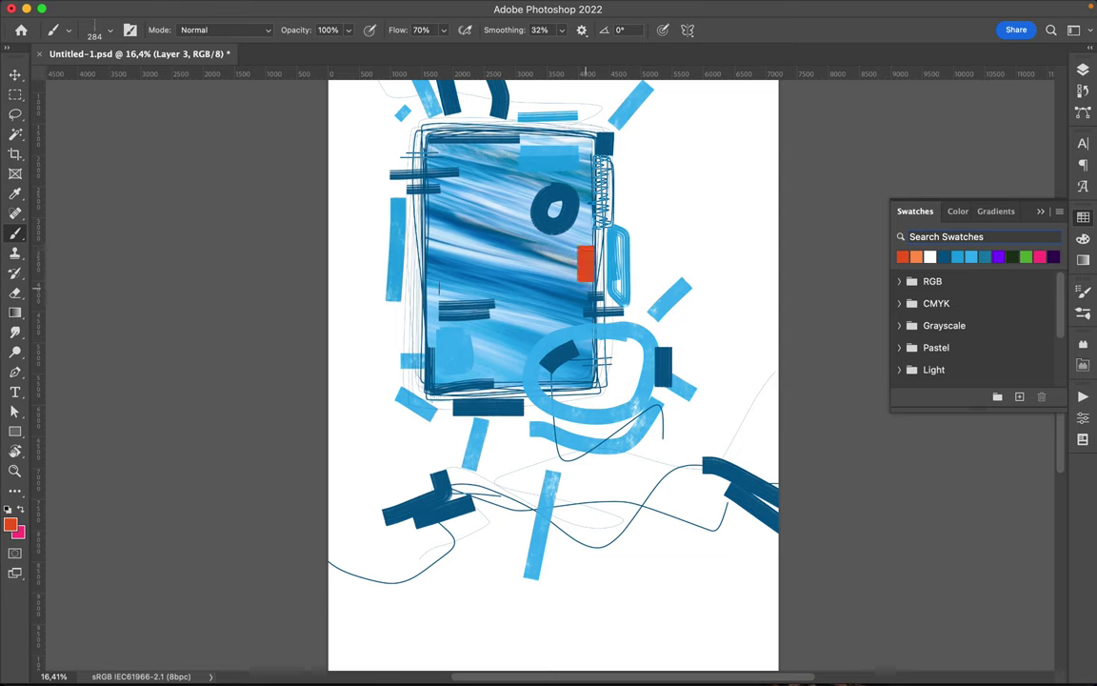
pyautogui.moveTo(419, 288); pyautogui.dragTo(458, 267)
pyautogui.scroll(3, 597, 285)
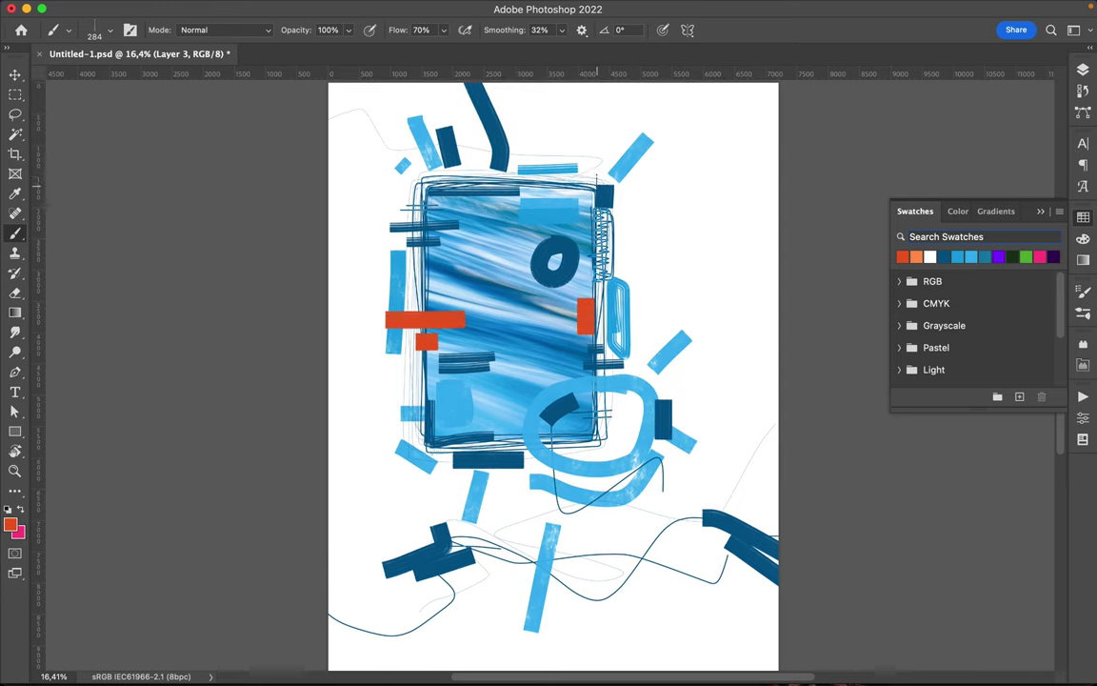
pyautogui.press('F7')
pyautogui.click(990, 273)
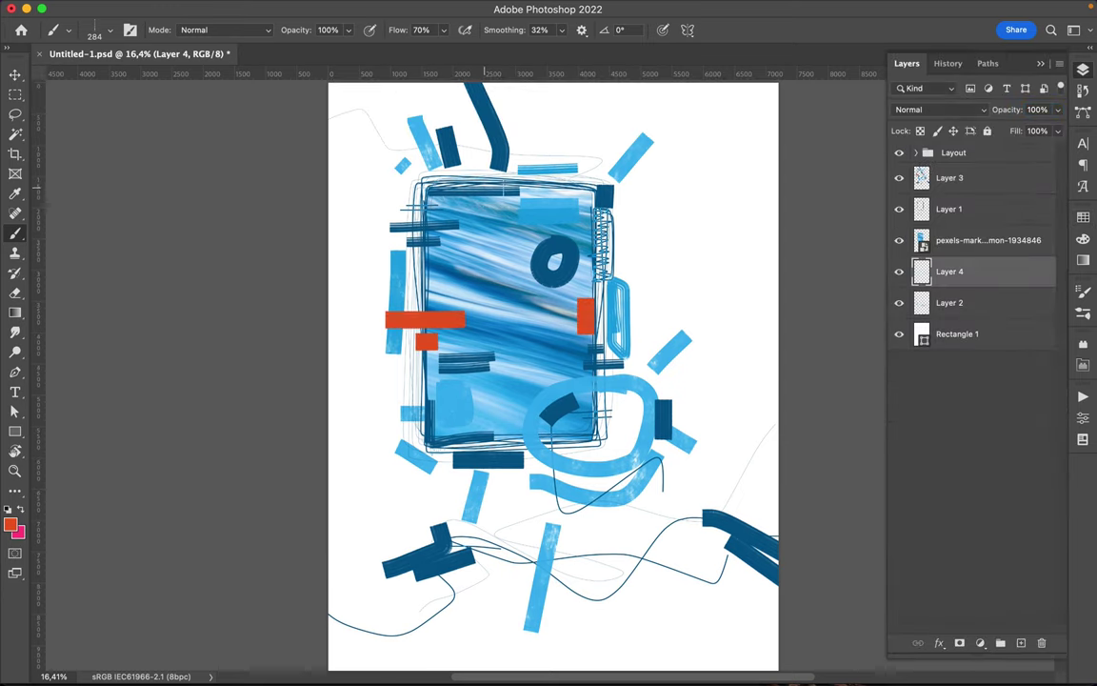
pyautogui.moveTo(486, 181); pyautogui.dragTo(598, 405)
pyautogui.moveTo(411, 354); pyautogui.dragTo(455, 457)
pyautogui.hotkey('ctrl', 'z')
pyautogui.moveTo(416, 354); pyautogui.dragTo(416, 391)
pyautogui.moveTo(466, 445); pyautogui.dragTo(581, 446)
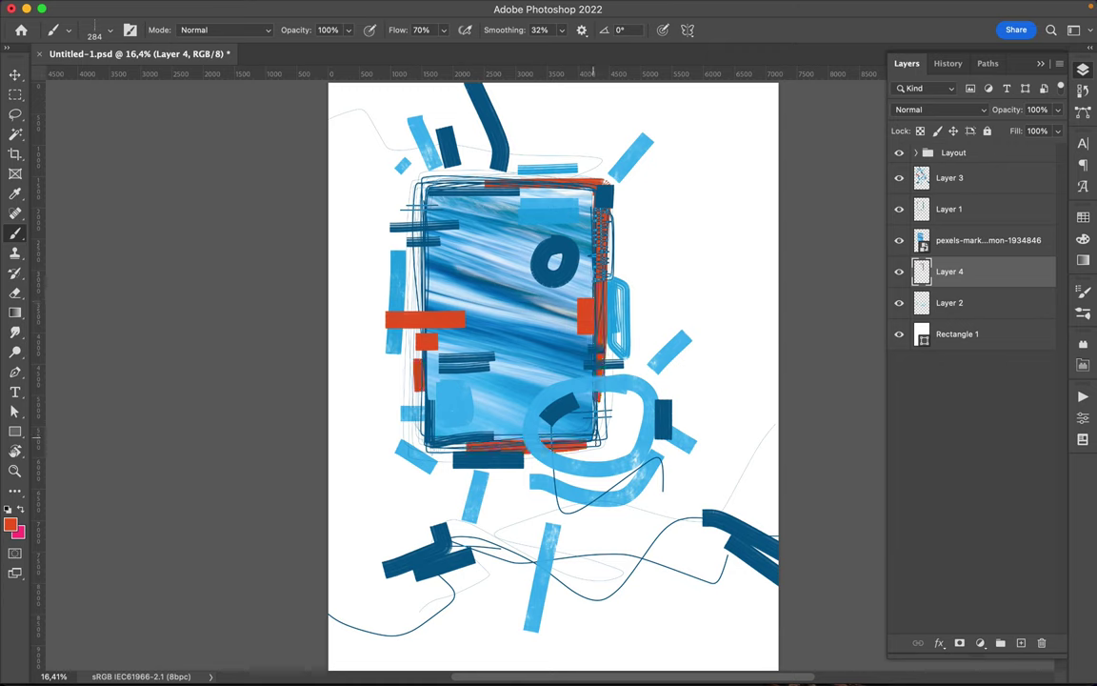
# Step: Shrink the brush to 7 px and draw a thin orange scribble and zigzag
pyautogui.press('v')
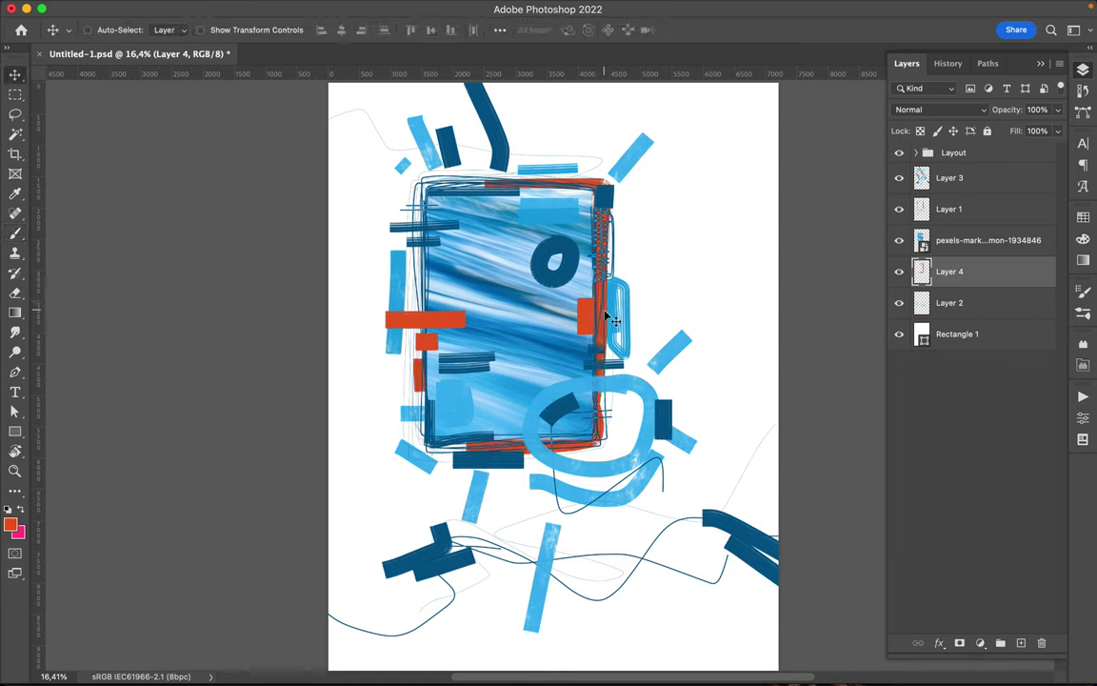
pyautogui.press('b')
pyautogui.rightClick(606, 317)
pyautogui.moveTo(734, 259); pyautogui.dragTo(663, 262)
pyautogui.press('Return')
pyautogui.moveTo(397, 425); pyautogui.dragTo(571, 533)
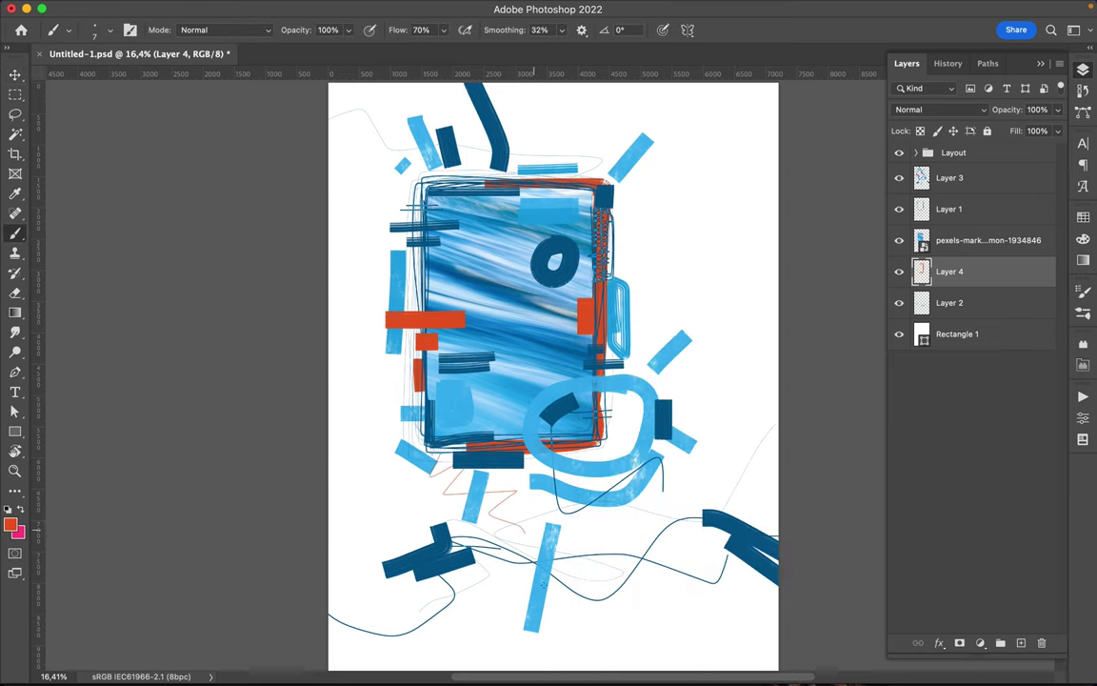
pyautogui.scroll(1, 700, 324)
pyautogui.moveTo(700, 324); pyautogui.dragTo(779, 350)
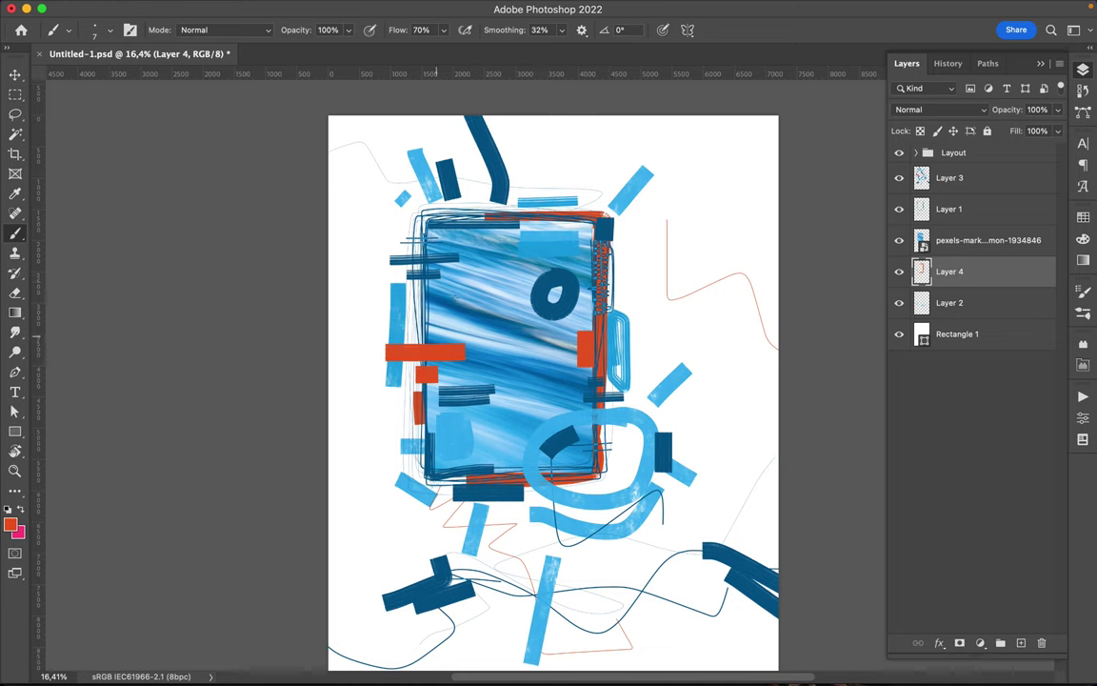
# Step: Select Layer 3 and enlarge the brush to 146 px
pyautogui.keyDown('ctrl'); pyautogui.click(548, 325); pyautogui.keyUp('ctrl')
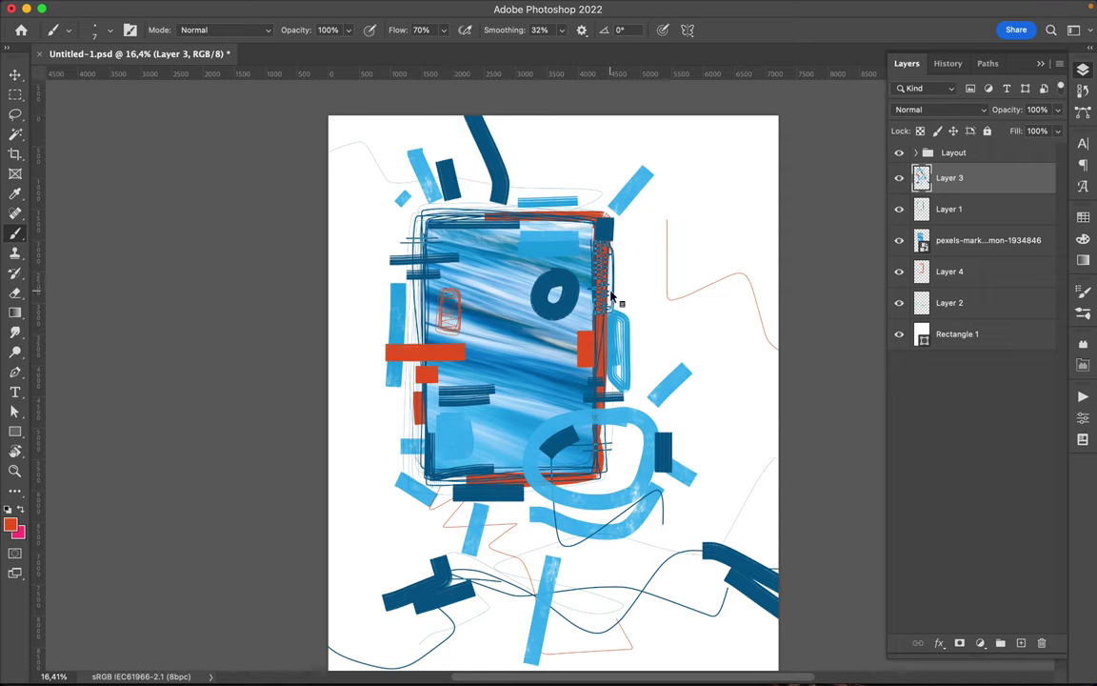
pyautogui.rightClick(617, 222)
pyautogui.moveTo(671, 240); pyautogui.dragTo(691, 240)
pyautogui.press('Return')
# Step: Paint thick red rays bursting out around the dark-blue circle
pyautogui.moveTo(635, 214)
pyautogui.mouseDown()
pyautogui.moveTo(568, 267)
pyautogui.moveTo(669, 303)
pyautogui.mouseUp()
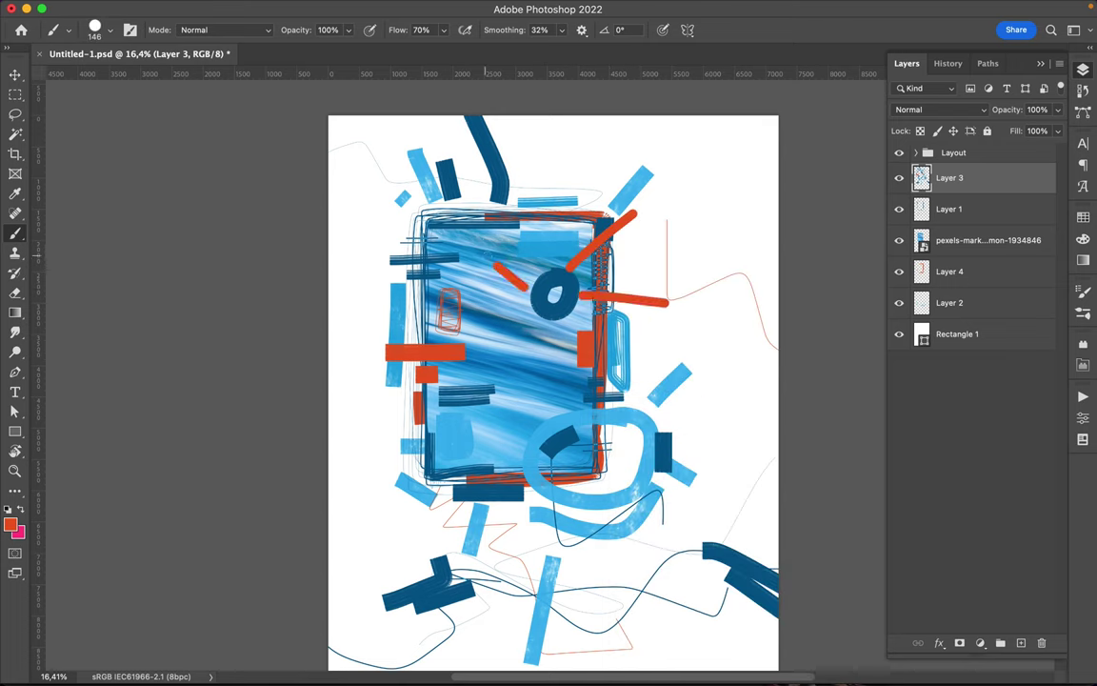
pyautogui.moveTo(503, 269)
pyautogui.mouseDown()
pyautogui.moveTo(527, 279)
pyautogui.moveTo(542, 259)
pyautogui.mouseUp()
pyautogui.moveTo(529, 324); pyautogui.dragTo(505, 339)
pyautogui.moveTo(554, 328); pyautogui.dragTo(555, 386)
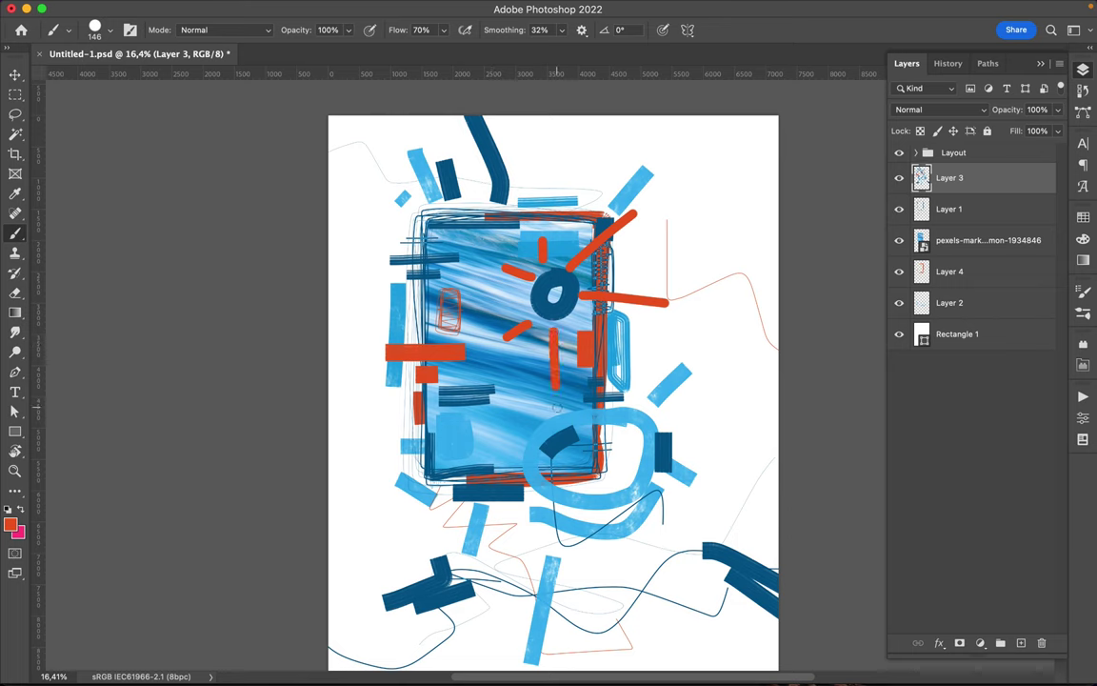
# Step: Add a bent red stroke near the bottom, a red L-shape, and a short top bar
pyautogui.scroll(-5, 537, 546)
pyautogui.moveTo(469, 444); pyautogui.dragTo(434, 533)
pyautogui.press('super+0')
pyautogui.moveTo(454, 366)
pyautogui.mouseDown()
pyautogui.moveTo(457, 385)
pyautogui.moveTo(505, 386)
pyautogui.mouseUp()
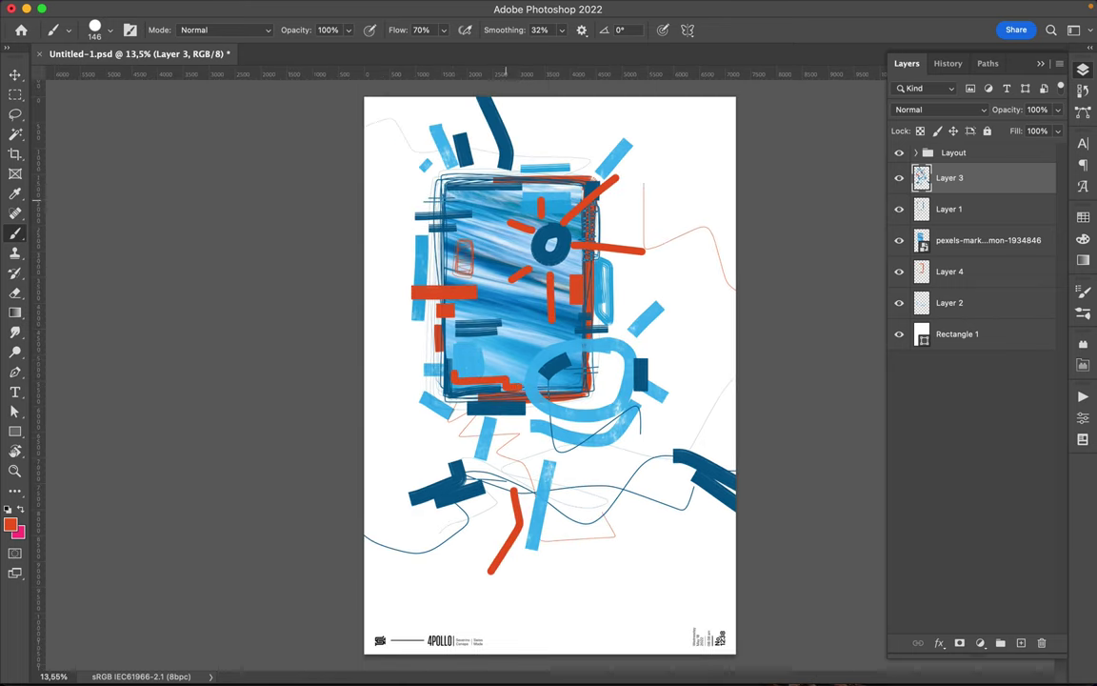
pyautogui.moveTo(467, 195); pyautogui.dragTo(507, 195)
# Step: Switch to orange with a thin 32 px brush and sketch a line along the frame's lower left
pyautogui.click(1083, 217)
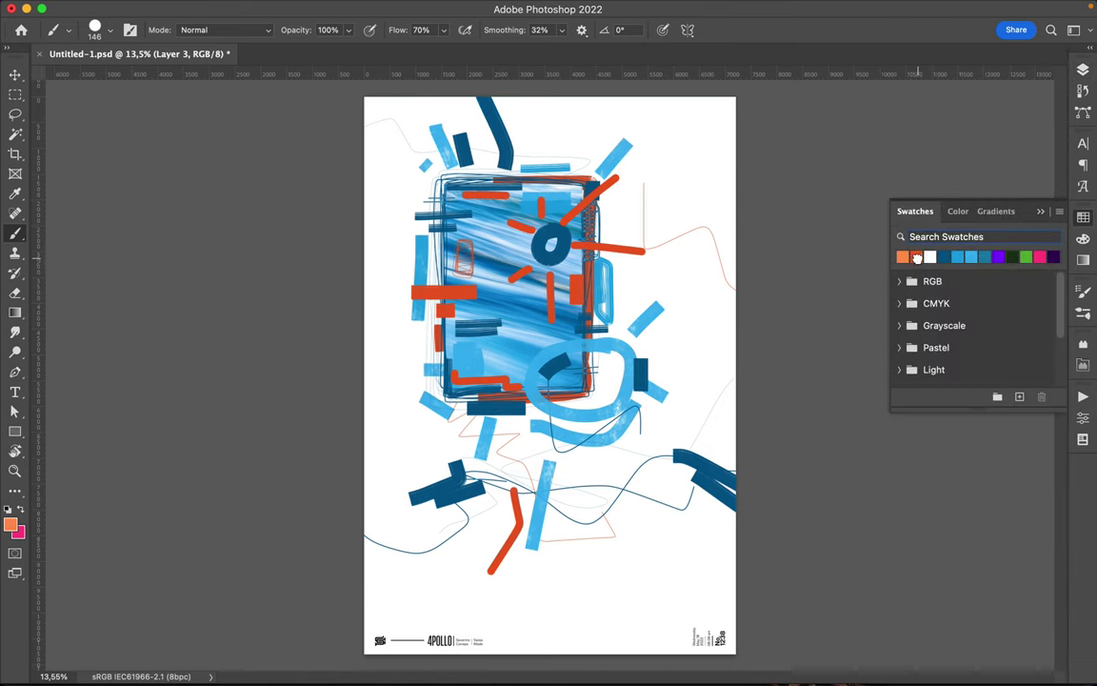
pyautogui.rightClick(526, 258)
pyautogui.scroll(-10, 571, 457)
pyautogui.click(566, 488)
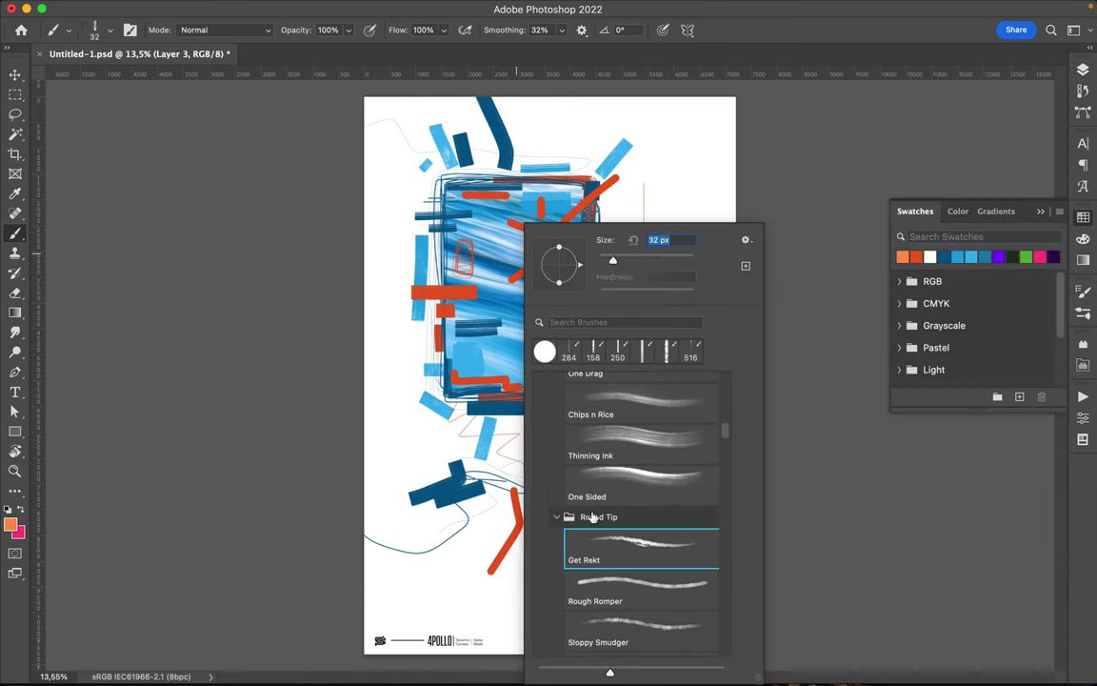
pyautogui.press('Return')
pyautogui.moveTo(412, 377)
pyautogui.mouseDown()
pyautogui.moveTo(444, 382)
pyautogui.moveTo(427, 353)
pyautogui.mouseUp()
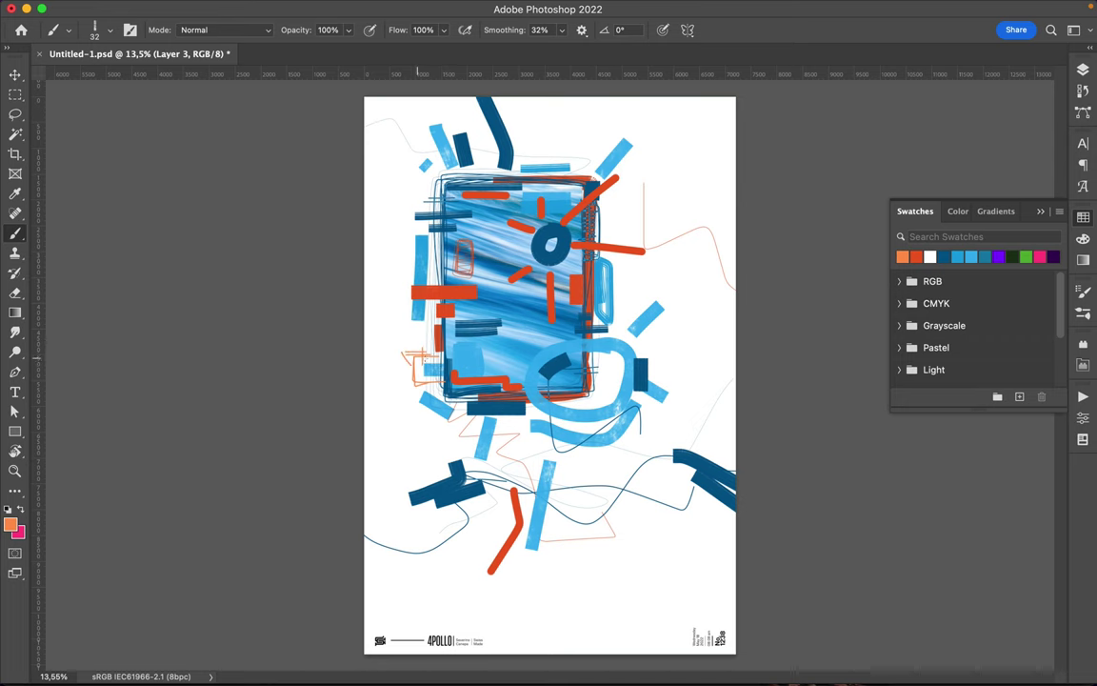
# Step: Sketch thin orange lines around the light-blue ring, a zigzag right of the frame, and two stacked horizontal lines
pyautogui.scroll(1, 549, 381)
pyautogui.scroll(3, 548, 381)
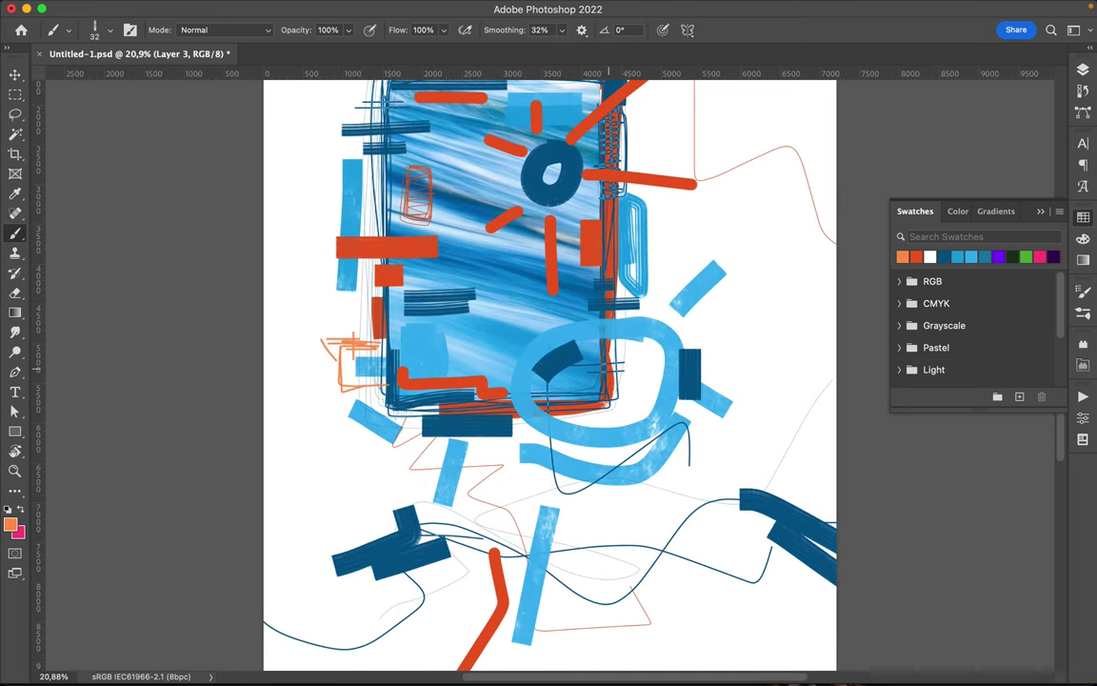
pyautogui.moveTo(618, 498); pyautogui.dragTo(783, 382)
pyautogui.moveTo(632, 385); pyautogui.dragTo(570, 385)
pyautogui.moveTo(572, 447); pyautogui.dragTo(615, 448)
pyautogui.moveTo(683, 198)
pyautogui.mouseDown()
pyautogui.moveTo(680, 238)
pyautogui.moveTo(659, 246)
pyautogui.mouseUp()
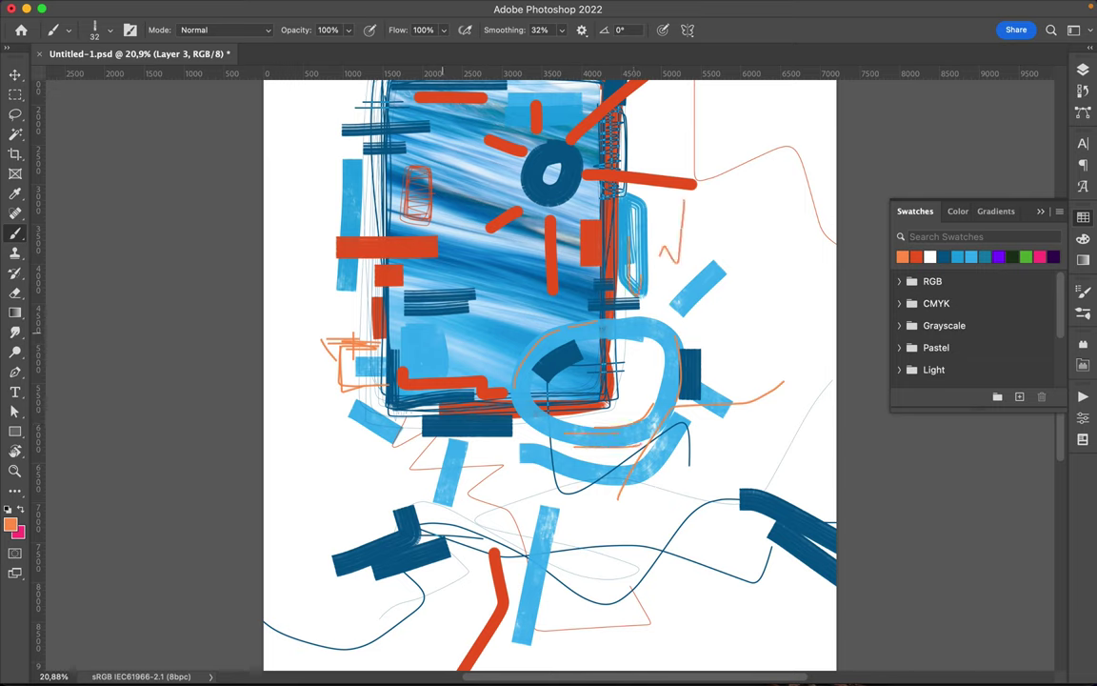
pyautogui.moveTo(404, 306); pyautogui.dragTo(473, 306)
pyautogui.moveTo(408, 292); pyautogui.dragTo(471, 291)
# Step: Add an orange mark along the frame top, a diagonal at top right, and a loop on the dark-blue bar
pyautogui.scroll(5, 515, 277)
pyautogui.moveTo(541, 171); pyautogui.dragTo(596, 166)
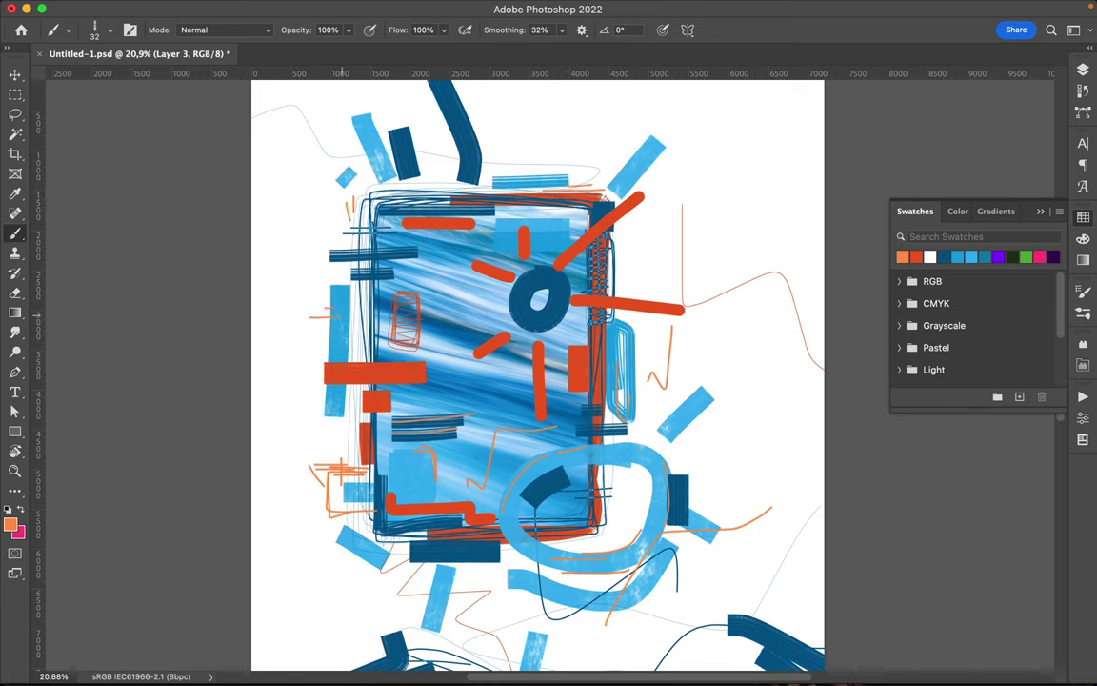
pyautogui.moveTo(624, 147); pyautogui.dragTo(723, 229)
pyautogui.moveTo(461, 116); pyautogui.dragTo(469, 120)
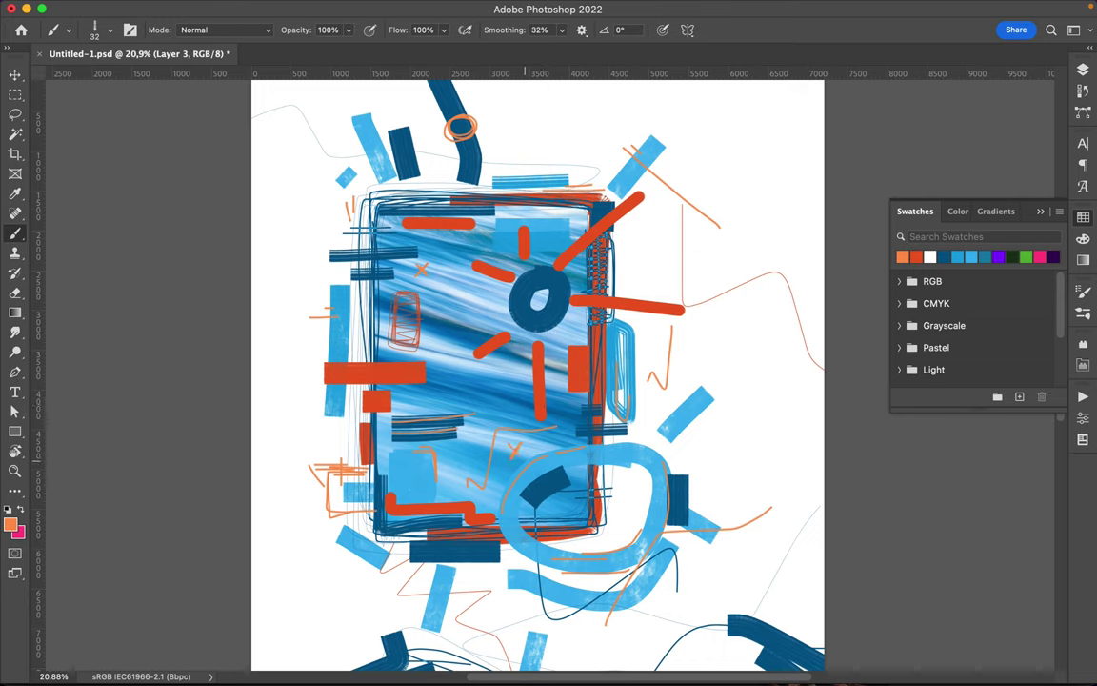
pyautogui.rightClick(503, 224)
pyautogui.scroll(-3, 514, 466)
# Step: Switch to The Realist textured brush and repaint the small red rectangle and two red rays
pyautogui.click(638, 571)
pyautogui.press('Return')
pyautogui.moveTo(577, 352); pyautogui.dragTo(578, 389)
pyautogui.moveTo(573, 303); pyautogui.dragTo(682, 309)
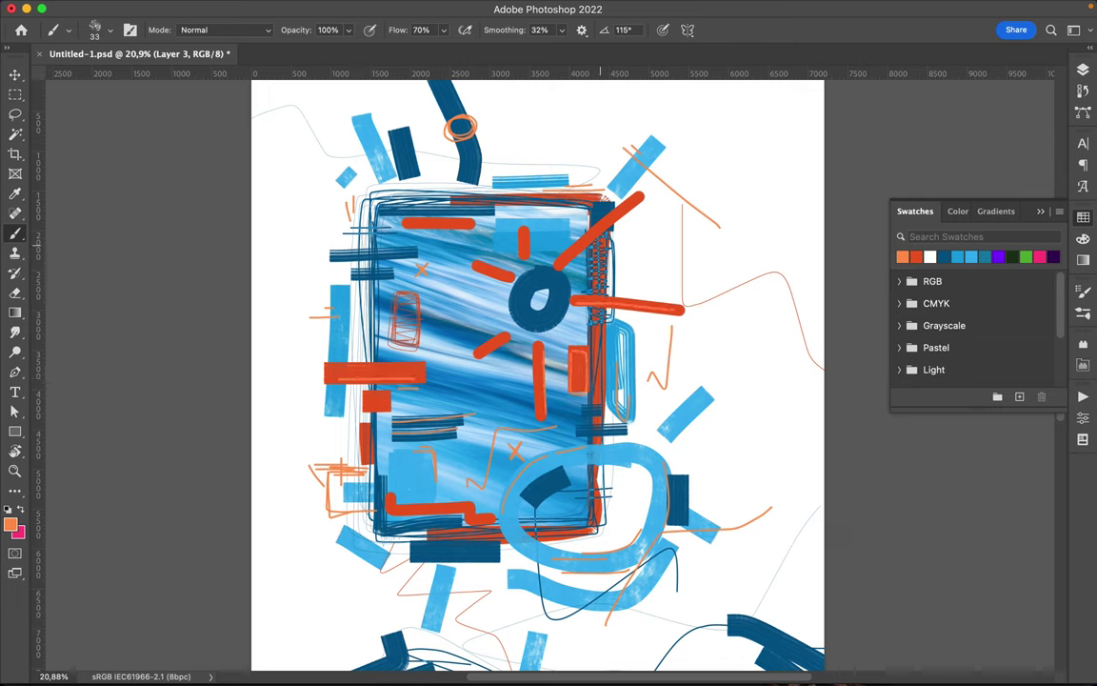
pyautogui.moveTo(477, 265); pyautogui.dragTo(506, 277)
pyautogui.scroll(-2, 547, 307)
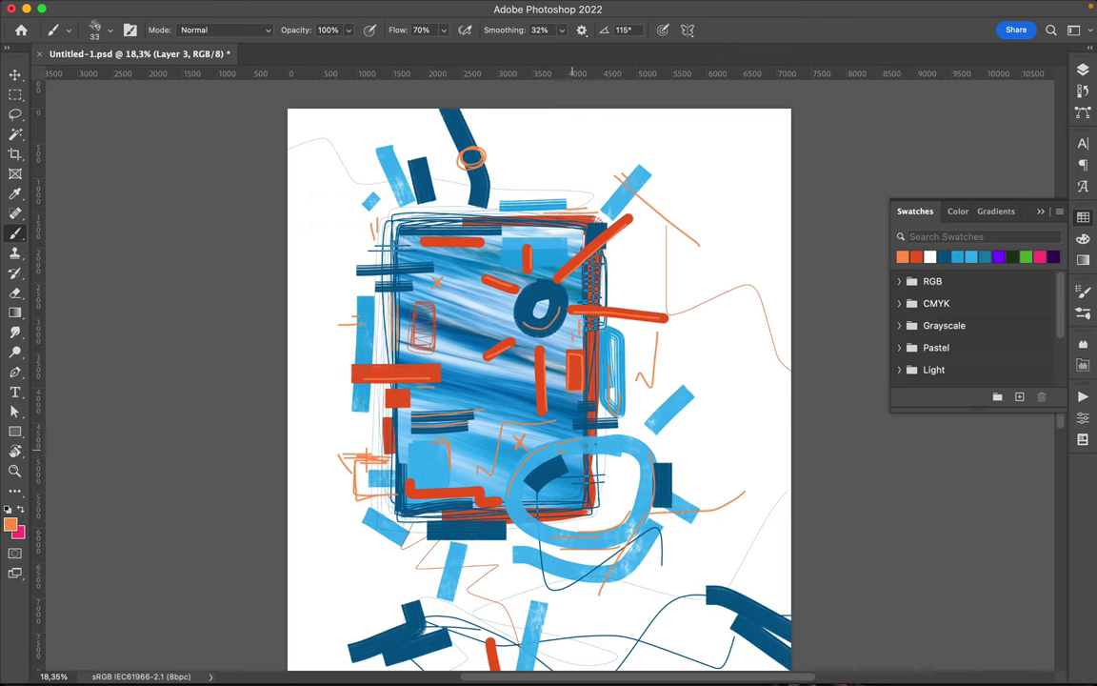
pyautogui.scroll(-5, 640, 400)
pyautogui.rightClick(600, 219)
# Step: With a smooth thin brush, scribble an orange zigzag below the dark-blue bar and a sun-like mark on the left
pyautogui.scroll(-3, 666, 476)
pyautogui.click(667, 572)
pyautogui.press('Return')
pyautogui.moveTo(510, 455); pyautogui.dragTo(484, 440)
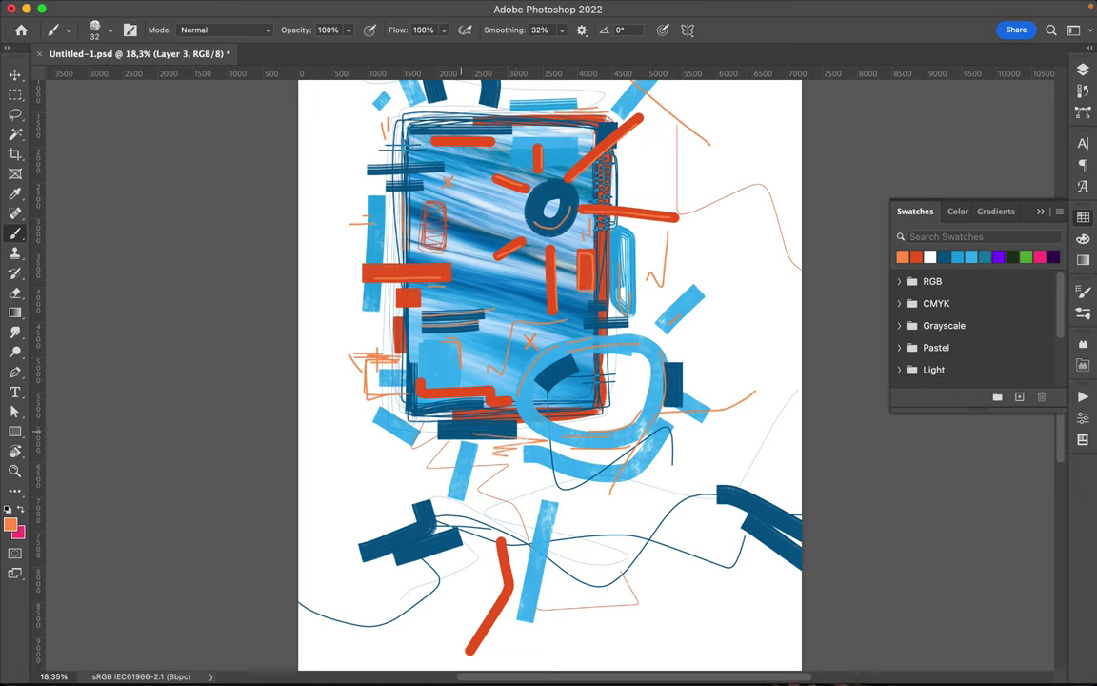
pyautogui.moveTo(370, 446)
pyautogui.mouseDown()
pyautogui.moveTo(362, 453)
pyautogui.moveTo(373, 455)
pyautogui.mouseUp()
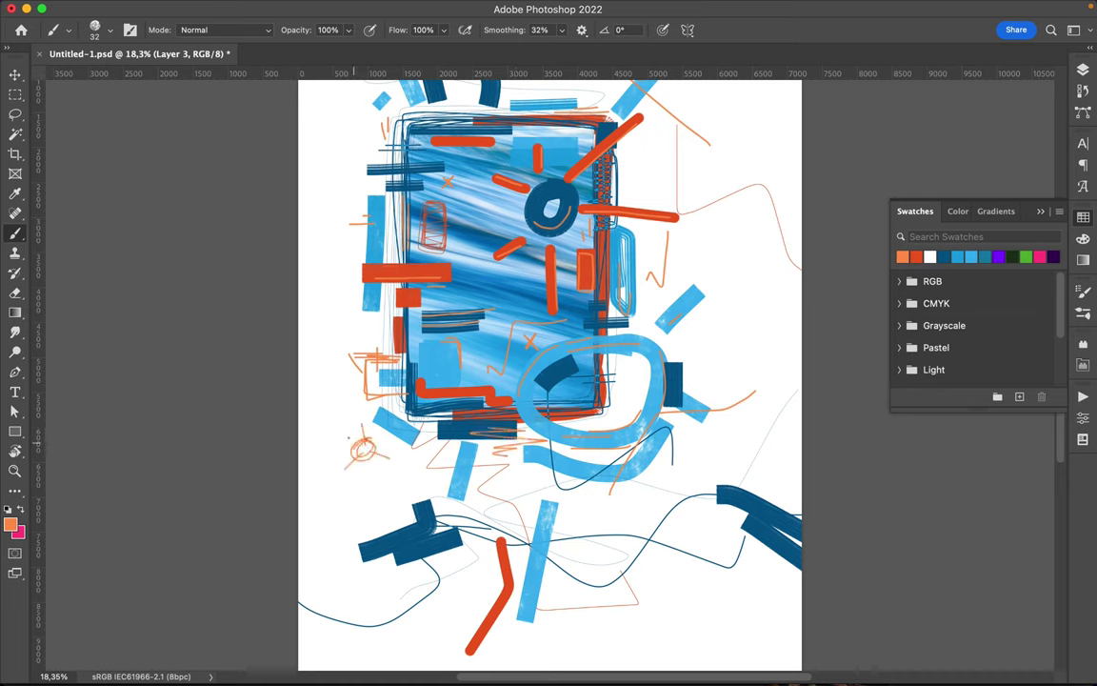
# Step: In dark blue, outline the light-blue ring, draw a rounded box with inner lines, and add strokes below
pyautogui.click(946, 256)
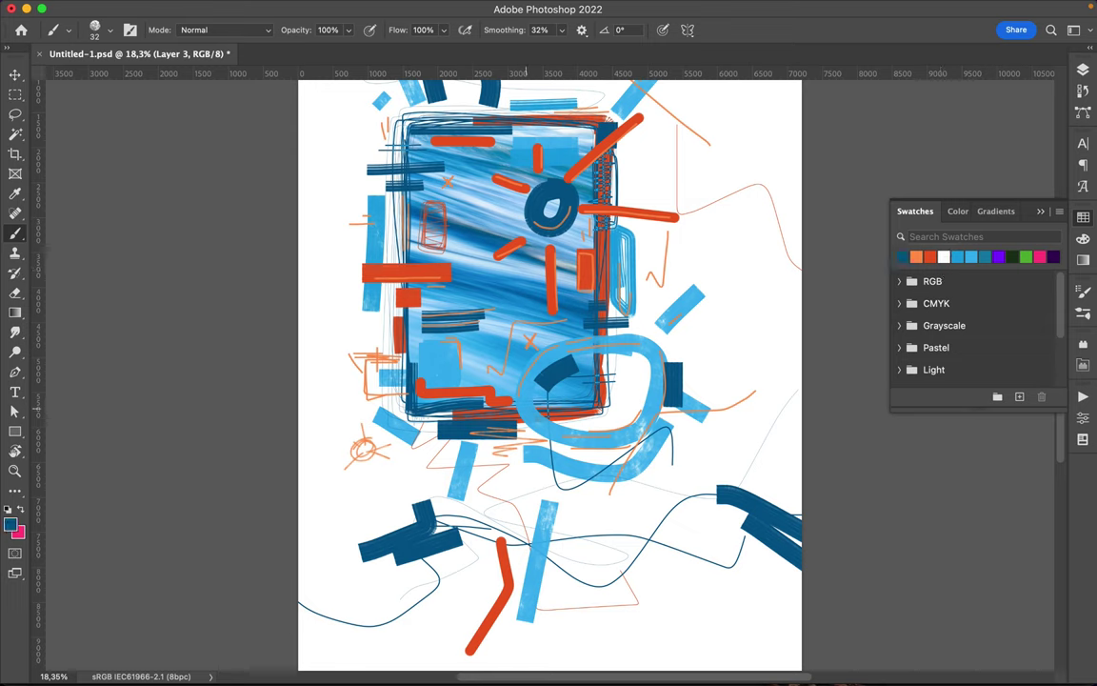
pyautogui.moveTo(525, 409); pyautogui.dragTo(615, 347)
pyautogui.moveTo(549, 423); pyautogui.dragTo(576, 429)
pyautogui.moveTo(448, 202)
pyautogui.mouseDown()
pyautogui.moveTo(423, 238)
pyautogui.moveTo(456, 273)
pyautogui.moveTo(478, 228)
pyautogui.moveTo(448, 203)
pyautogui.moveTo(450, 256)
pyautogui.moveTo(478, 200)
pyautogui.moveTo(478, 263)
pyautogui.moveTo(452, 197)
pyautogui.moveTo(467, 265)
pyautogui.mouseUp()
pyautogui.moveTo(452, 202); pyautogui.dragTo(453, 257)
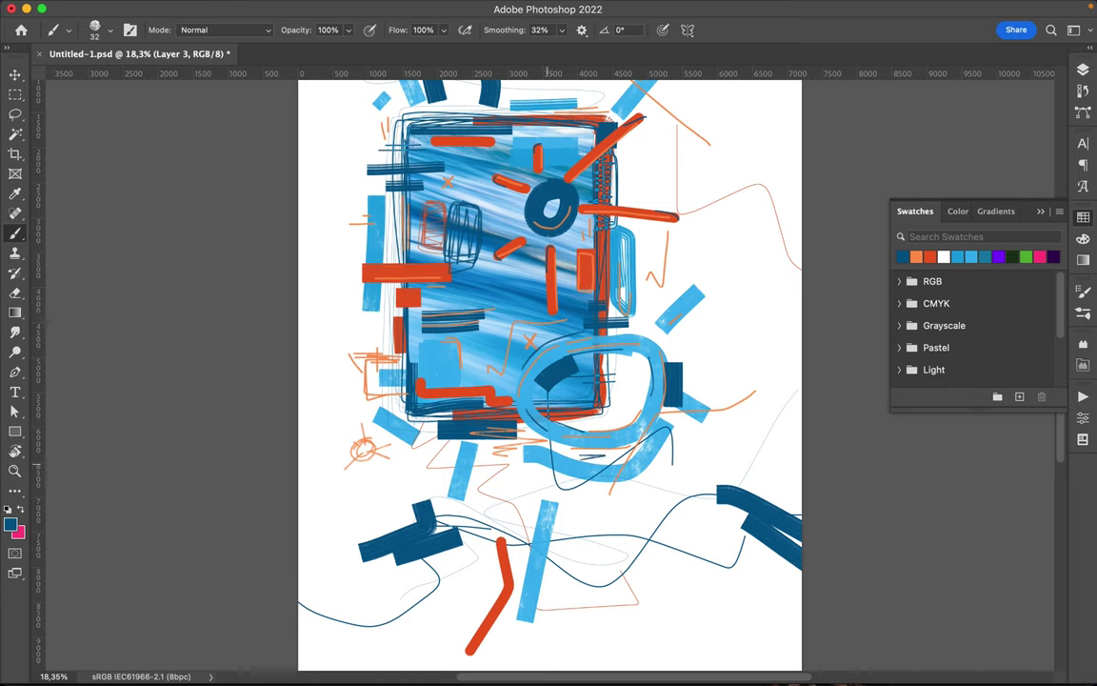
pyautogui.moveTo(557, 455)
pyautogui.mouseDown()
pyautogui.moveTo(624, 481)
pyautogui.moveTo(655, 479)
pyautogui.mouseUp()
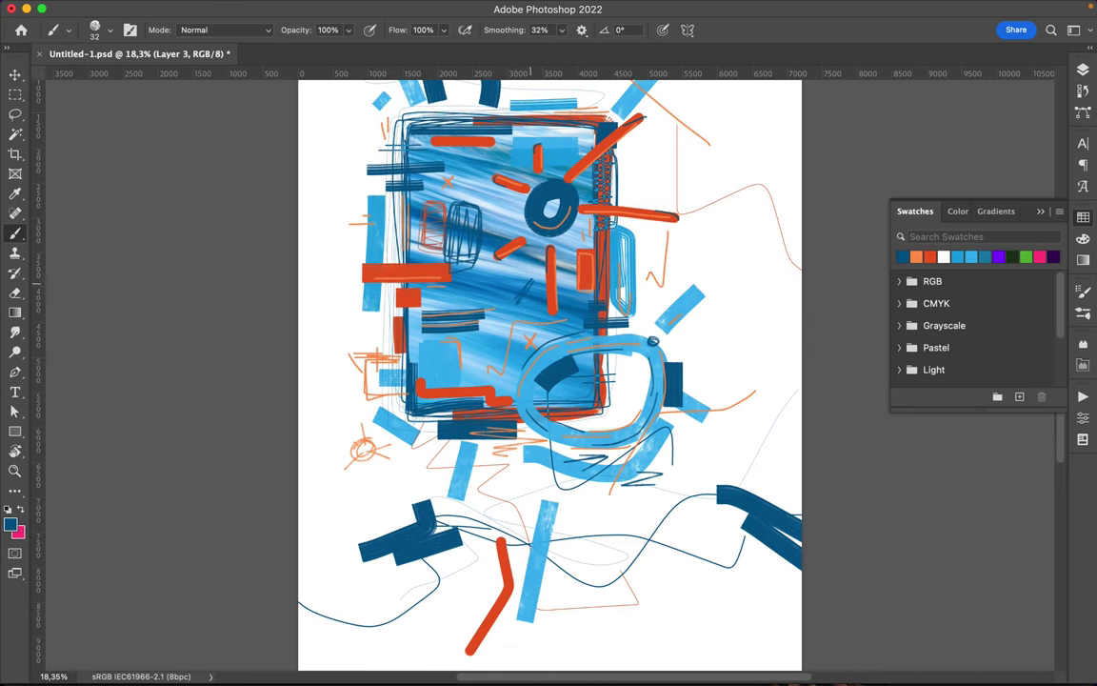
pyautogui.scroll(-3, 654, 341)
pyautogui.scroll(-3, 653, 341)
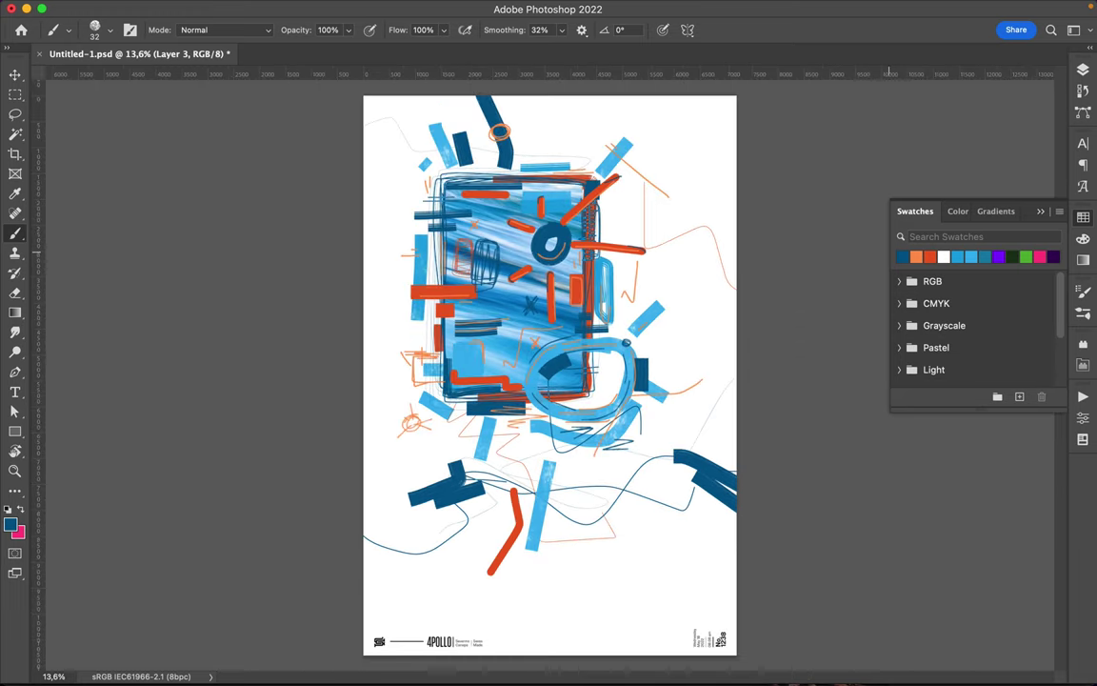
pyautogui.rightClick(467, 400)
# Step: Choose the 516 px One Sided brush and create a new layer above Rectangle 1
pyautogui.scroll(5, 556, 464)
pyautogui.scroll(3, 555, 465)
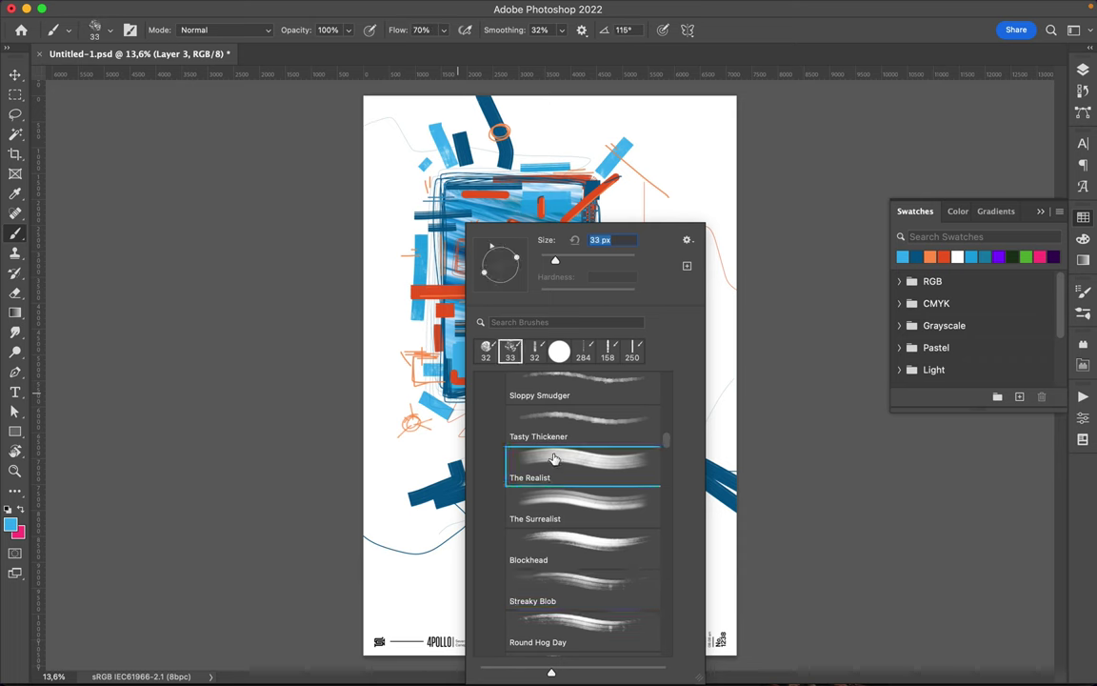
pyautogui.click(558, 477)
pyautogui.press('Return')
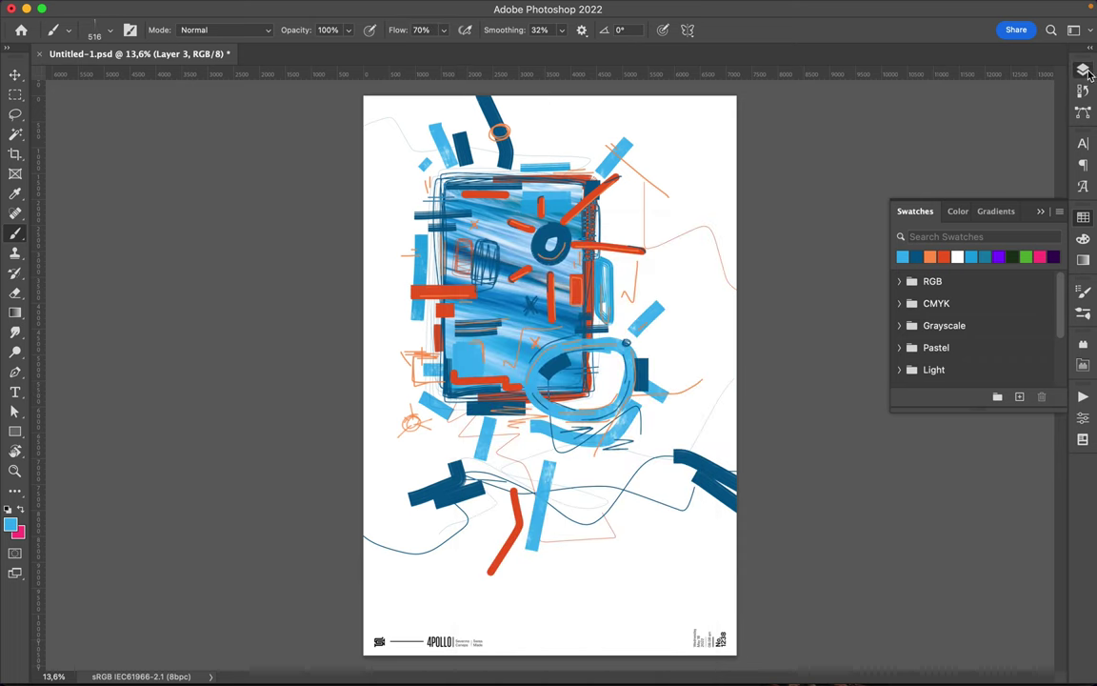
pyautogui.press('F7')
pyautogui.hotkey('alt', ',')
pyautogui.hotkey('ctrl', 'shift', 'alt', 'n')
# Step: Paint tall light-blue strokes down the left and right edges, adjusting with undo/redo, plus one near top centre
pyautogui.moveTo(373, 293); pyautogui.dragTo(377, 465)
pyautogui.moveTo(725, 181); pyautogui.dragTo(738, 547)
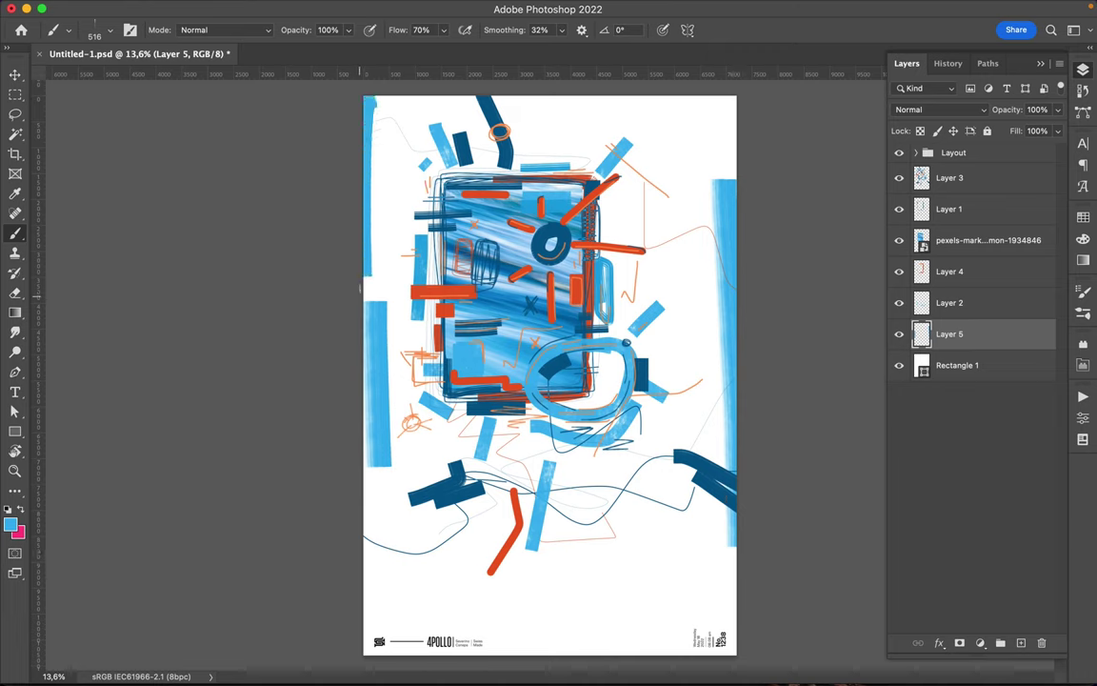
pyautogui.moveTo(374, 90); pyautogui.dragTo(376, 300)
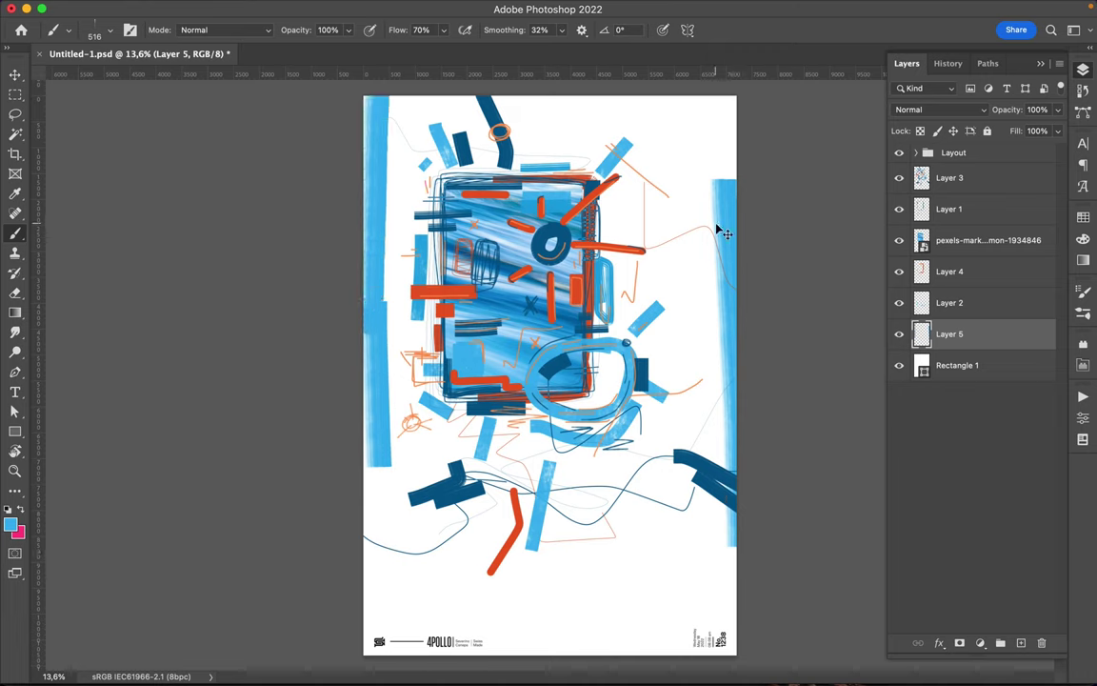
pyautogui.hotkey('ctrl', 'z')
pyautogui.hotkey('ctrl', 'shift', 'z')
pyautogui.hotkey('ctrl', 'z')
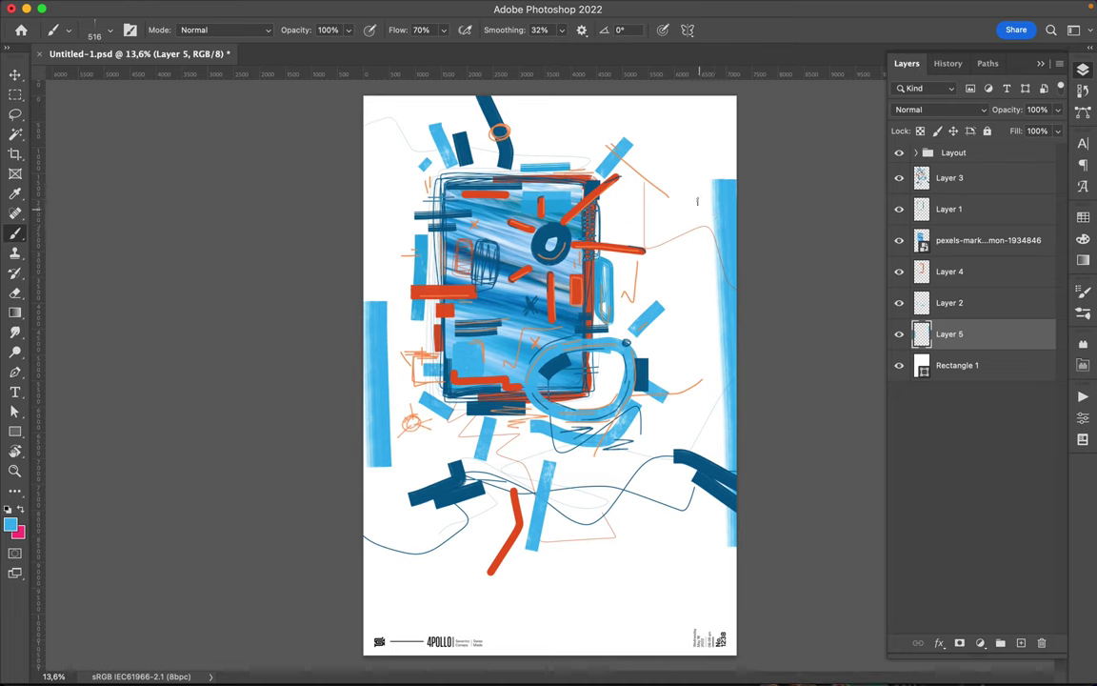
pyautogui.hotkey('ctrl', 'z')
pyautogui.hotkey('ctrl', 'z')
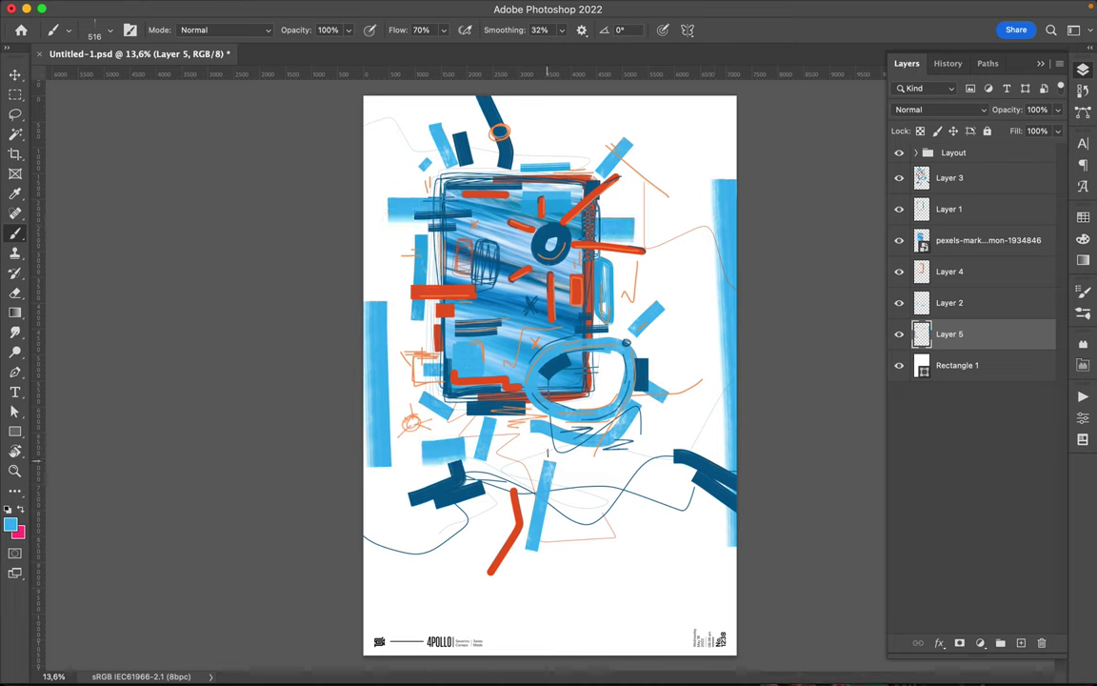
pyautogui.hotkey('ctrl', 'shift', 'z')
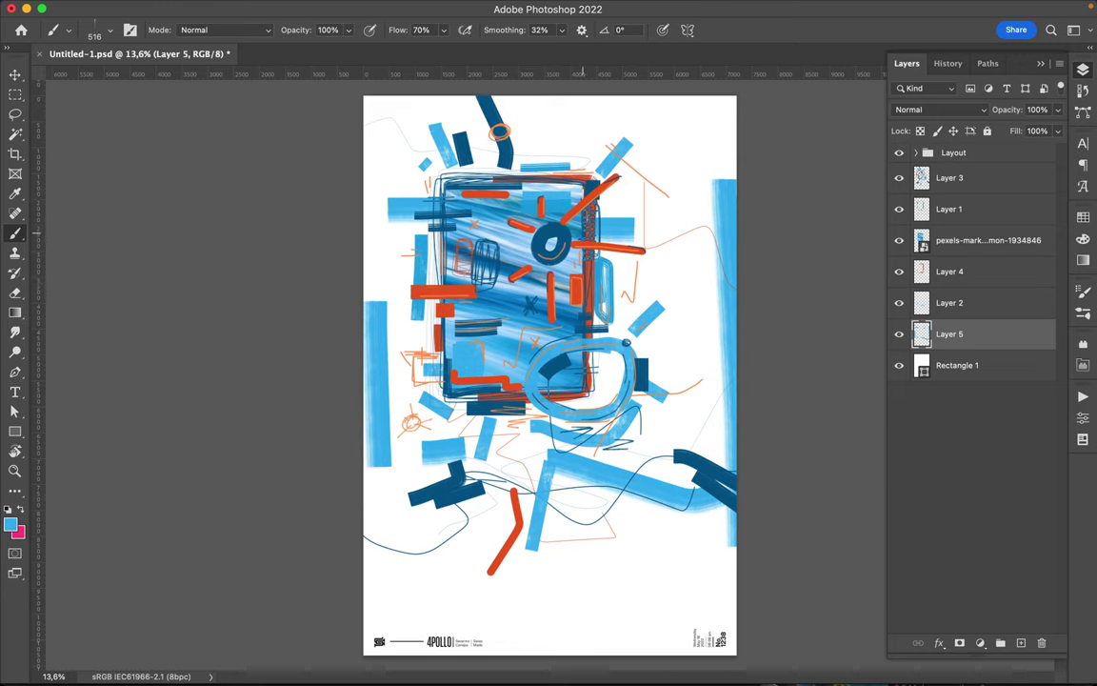
pyautogui.moveTo(505, 143); pyautogui.dragTo(579, 162)
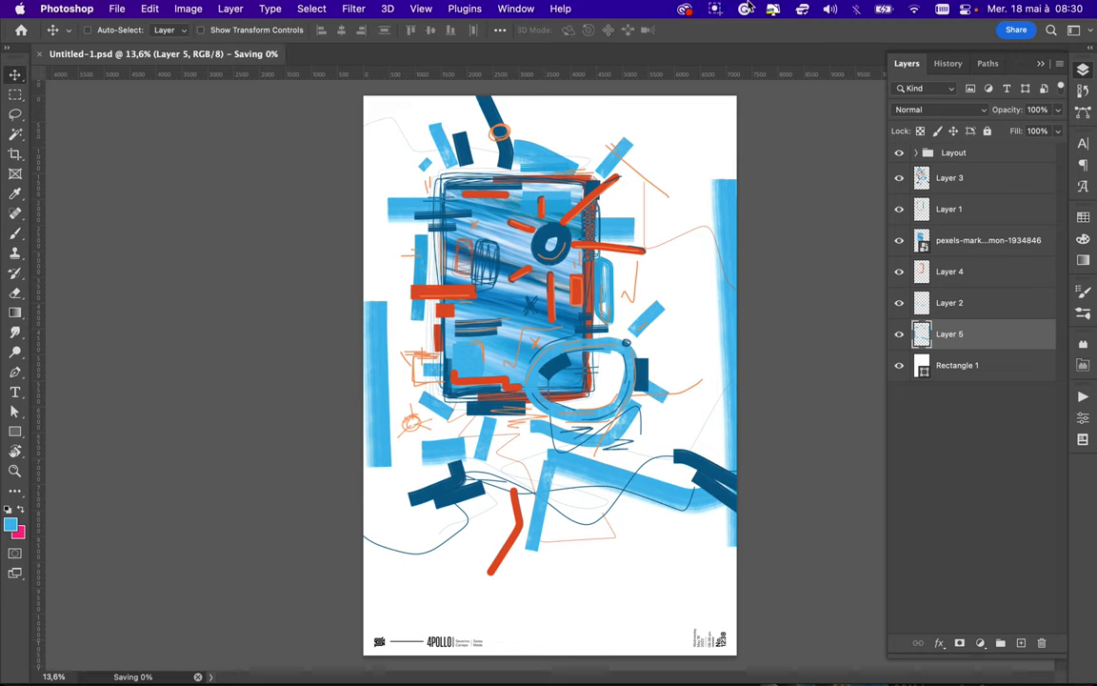